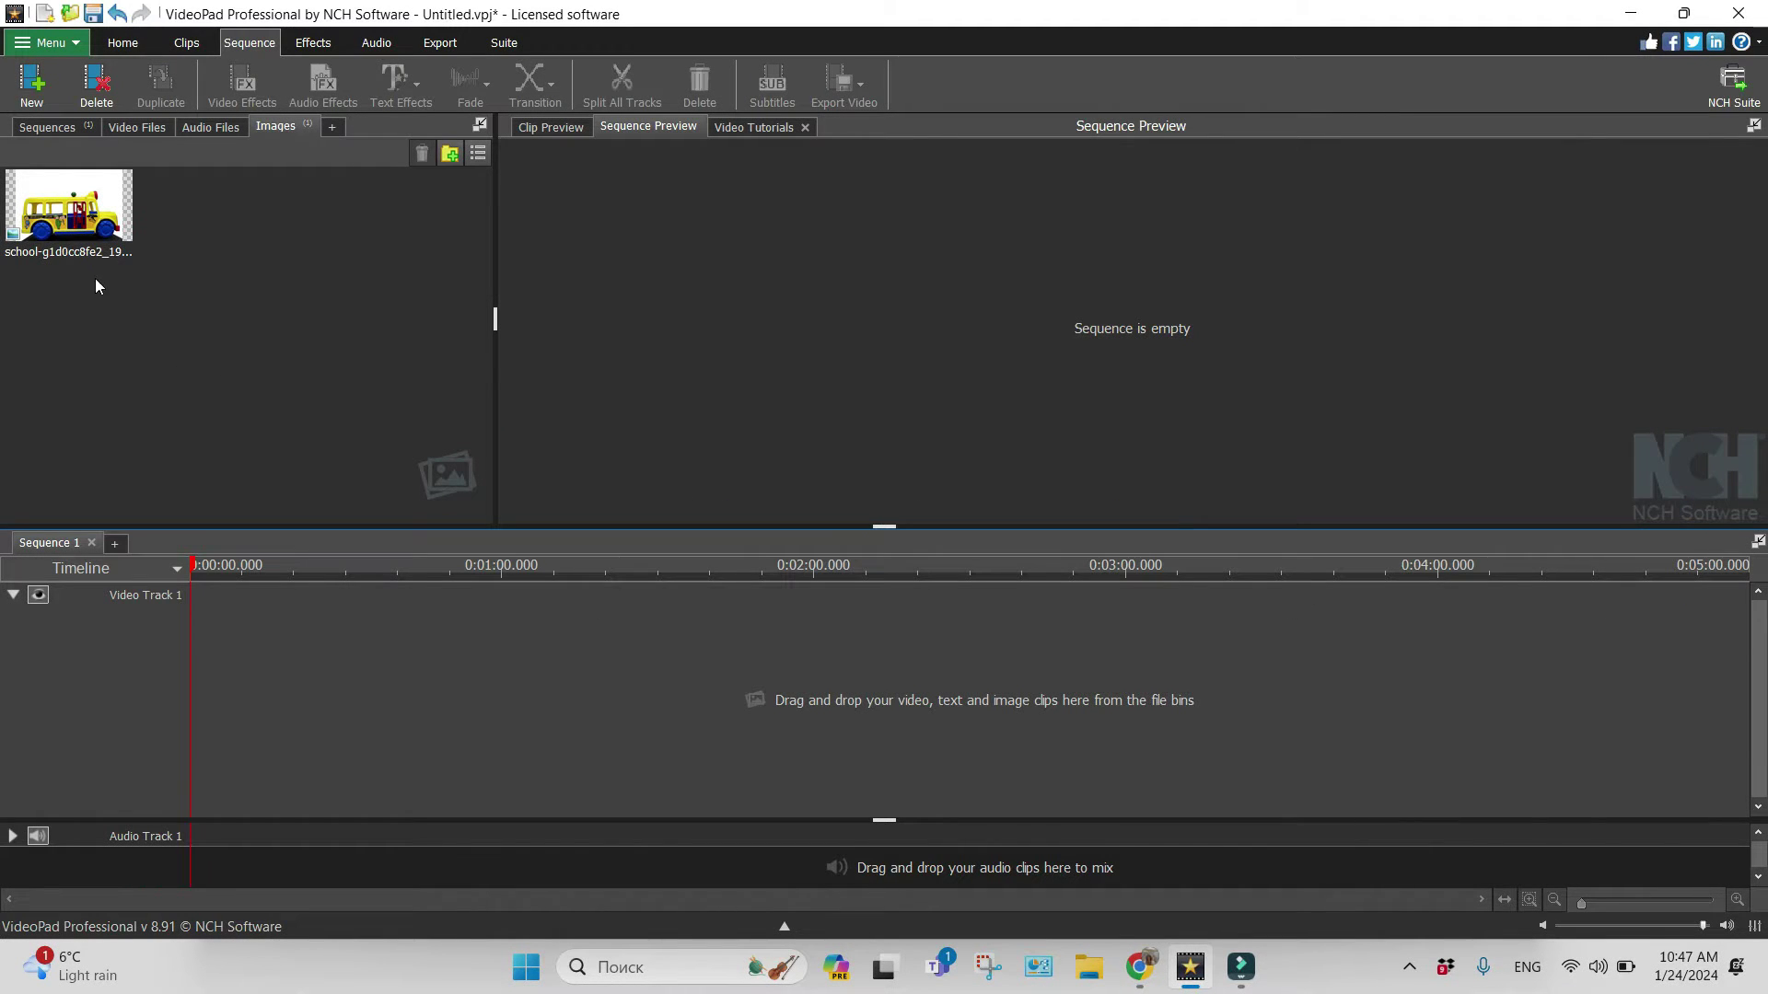
Place the school bus image on Video Track 1 and open its Effects window.
{"action": "left_click_drag", "start_coordinate": [69, 207], "coordinate": [419, 765]}
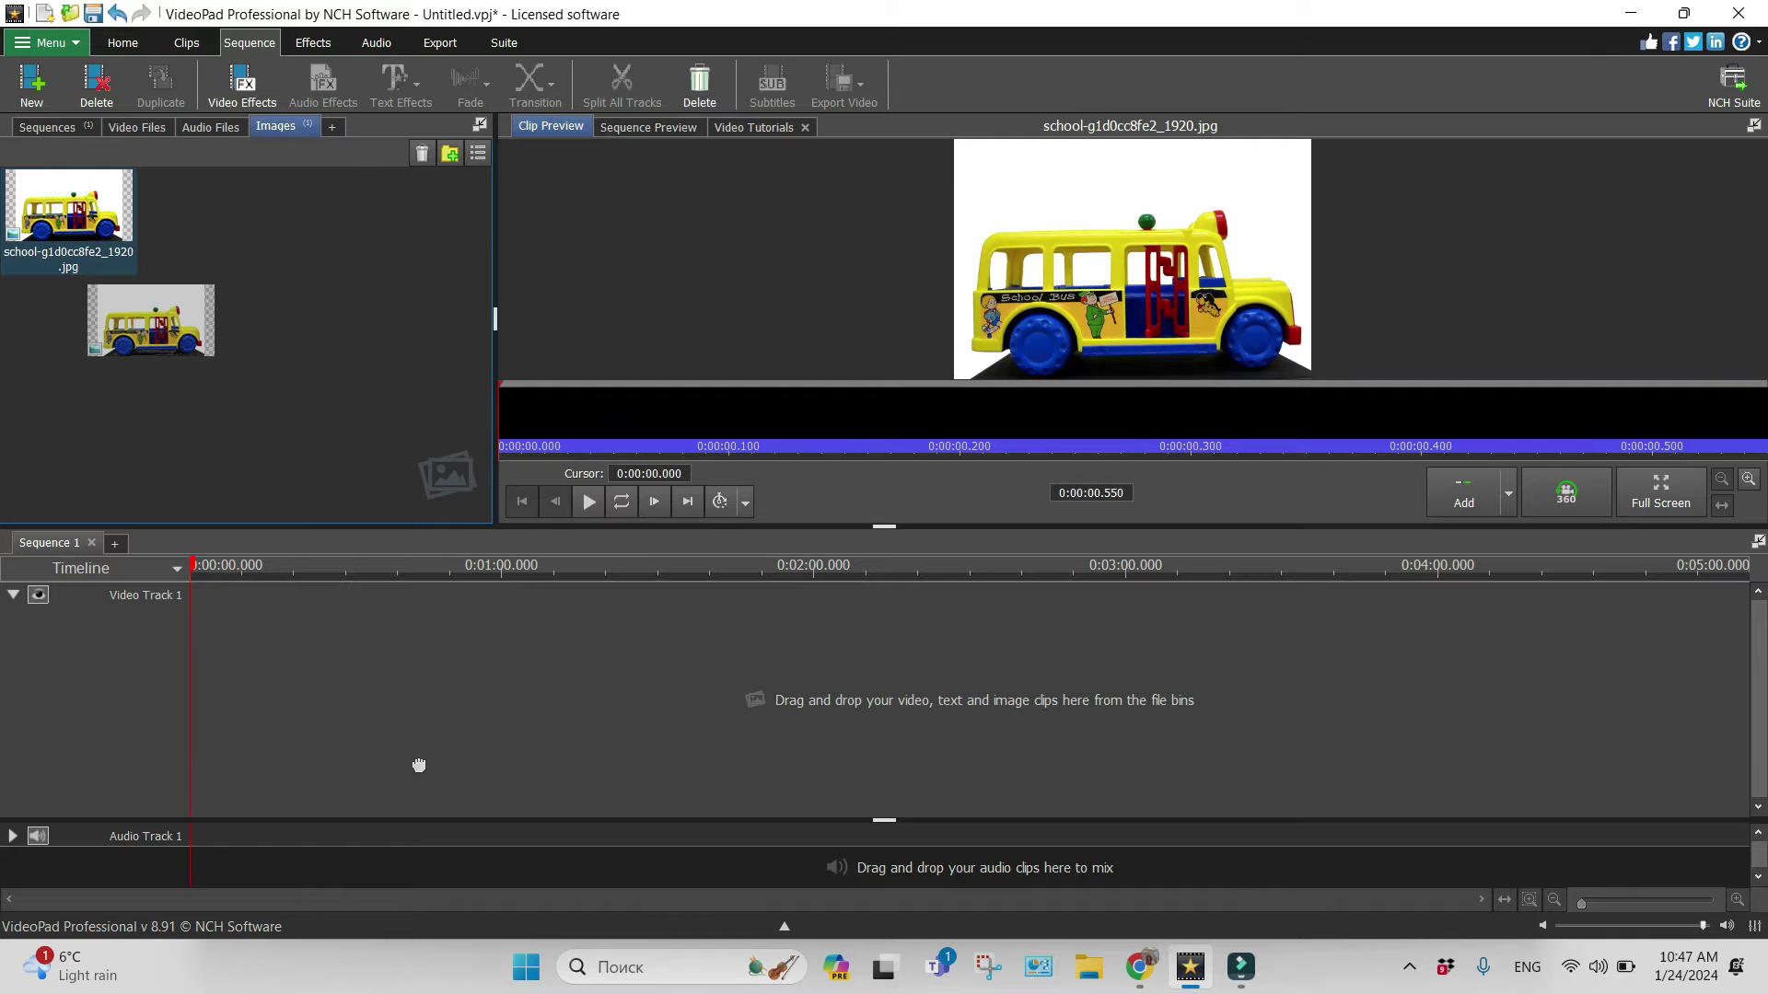
{"action": "left_click_drag", "start_coordinate": [418, 765], "coordinate": [408, 752]}
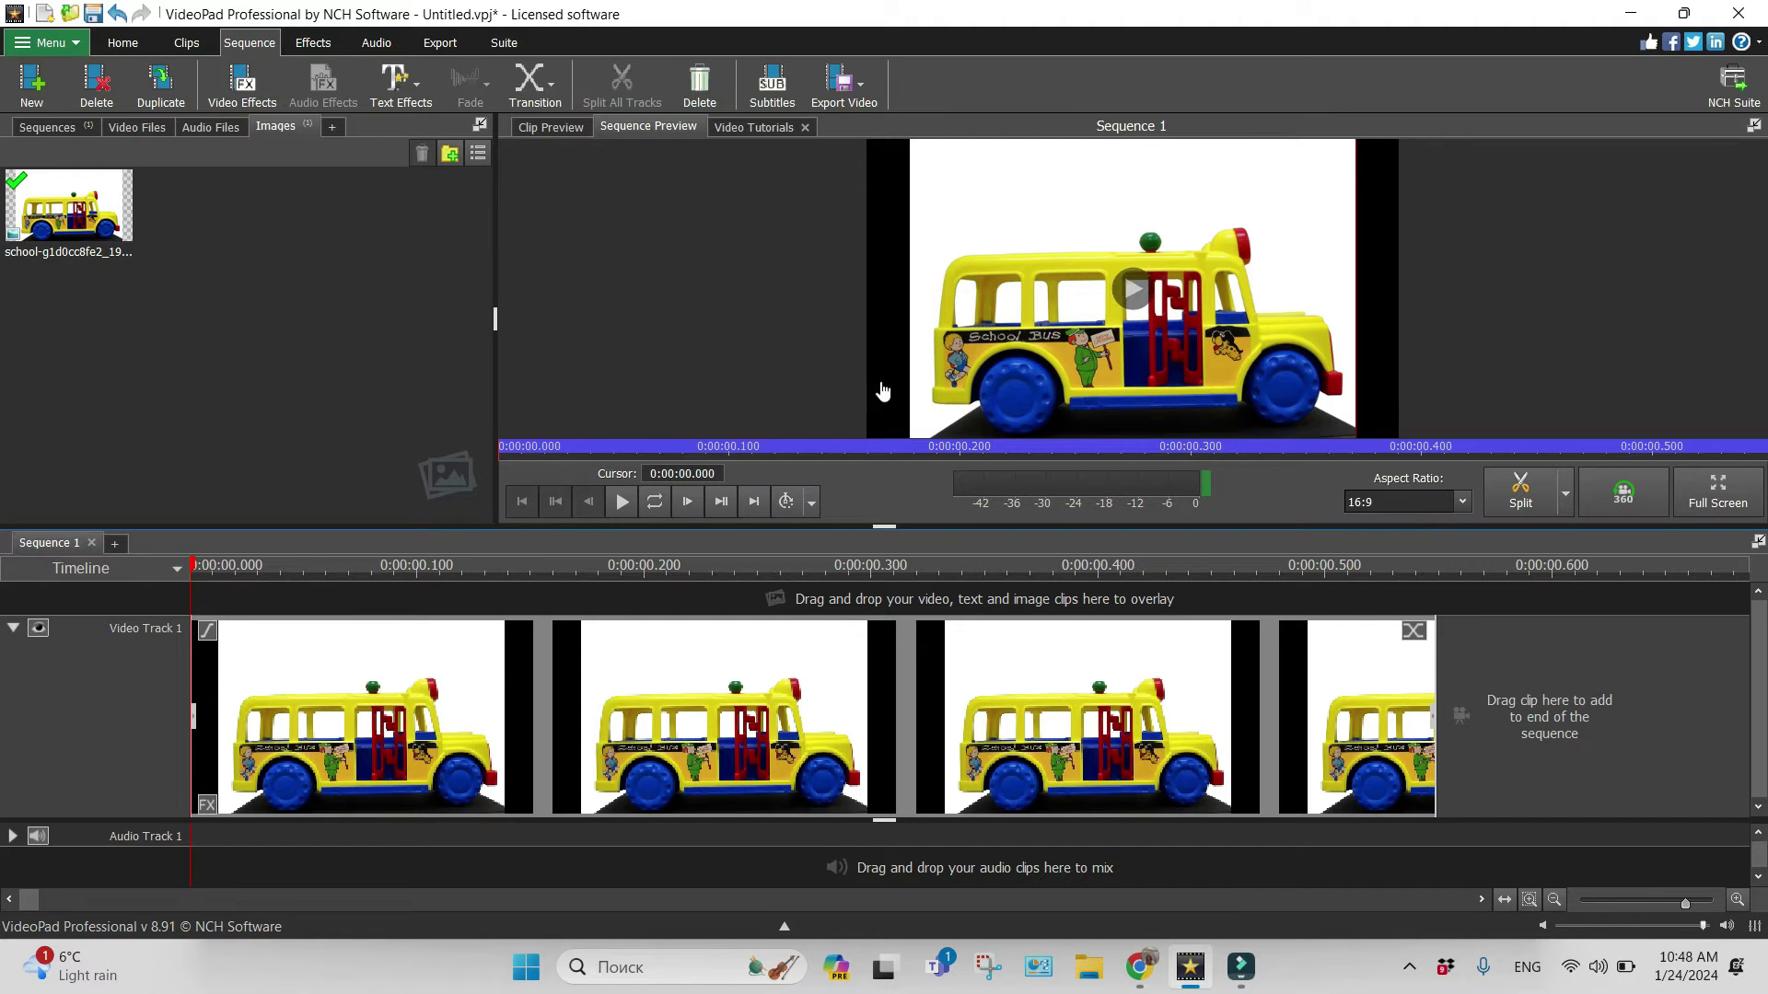
{"action": "mouse_move", "coordinate": [391, 737]}
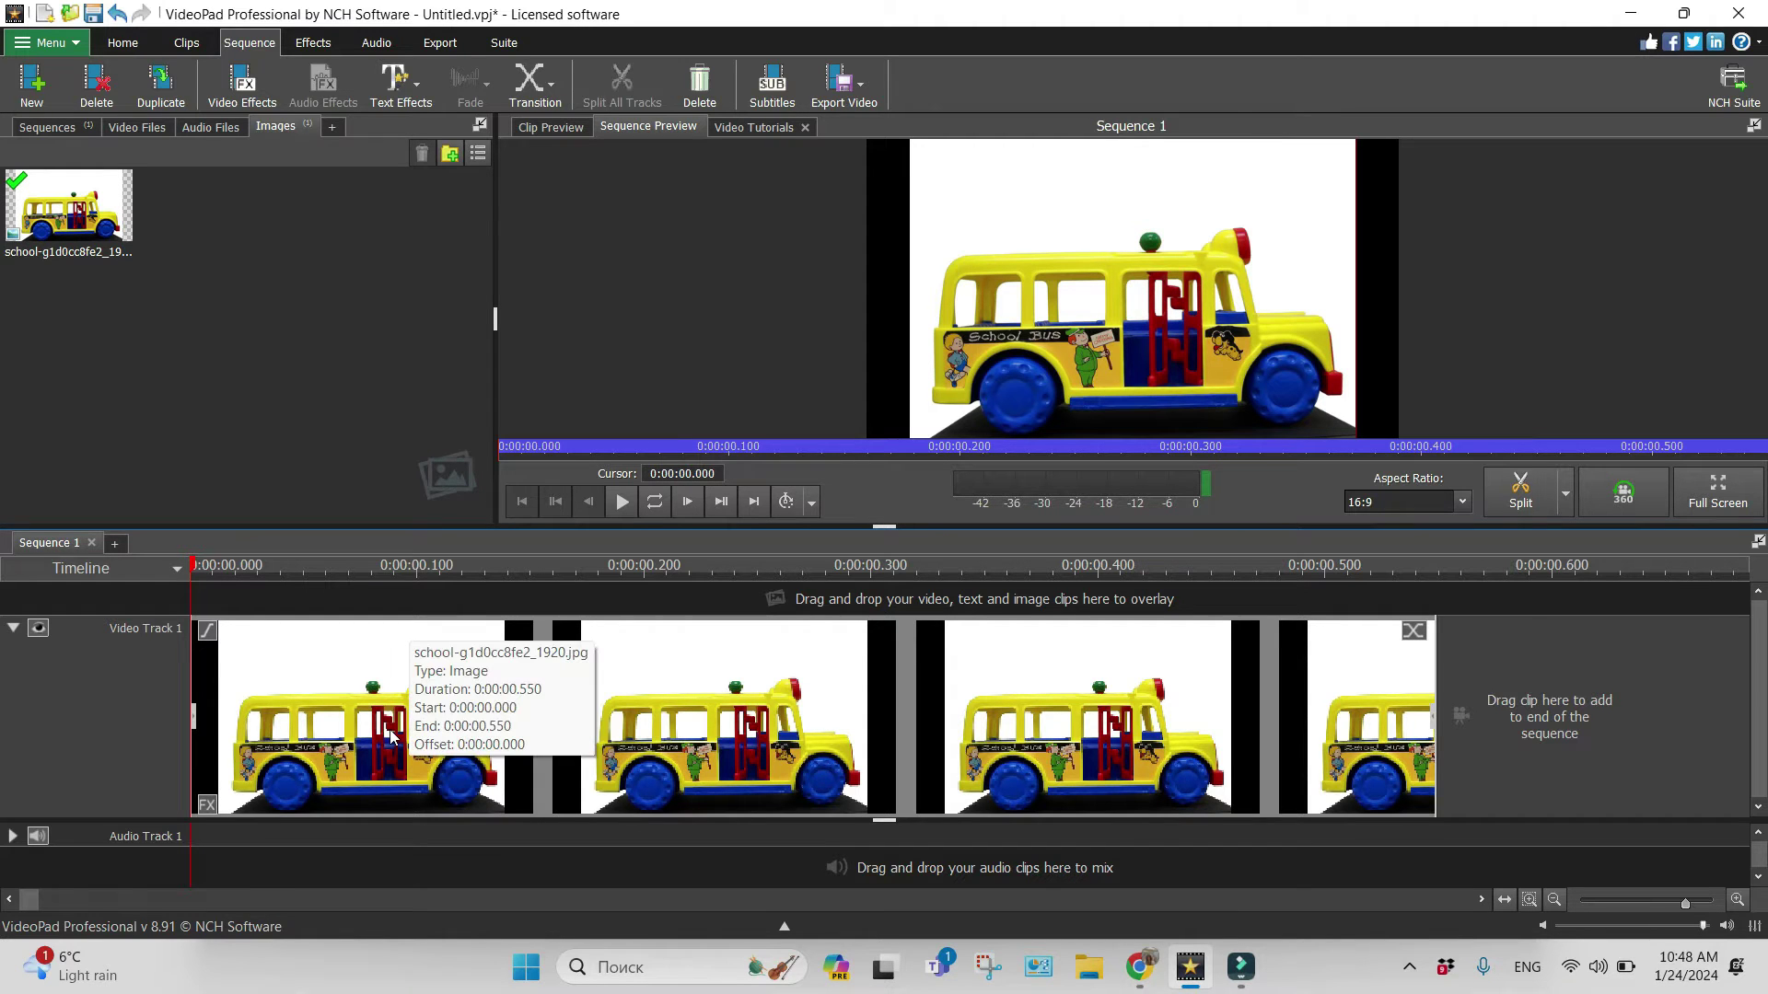
{"action": "right_click", "coordinate": [391, 735]}
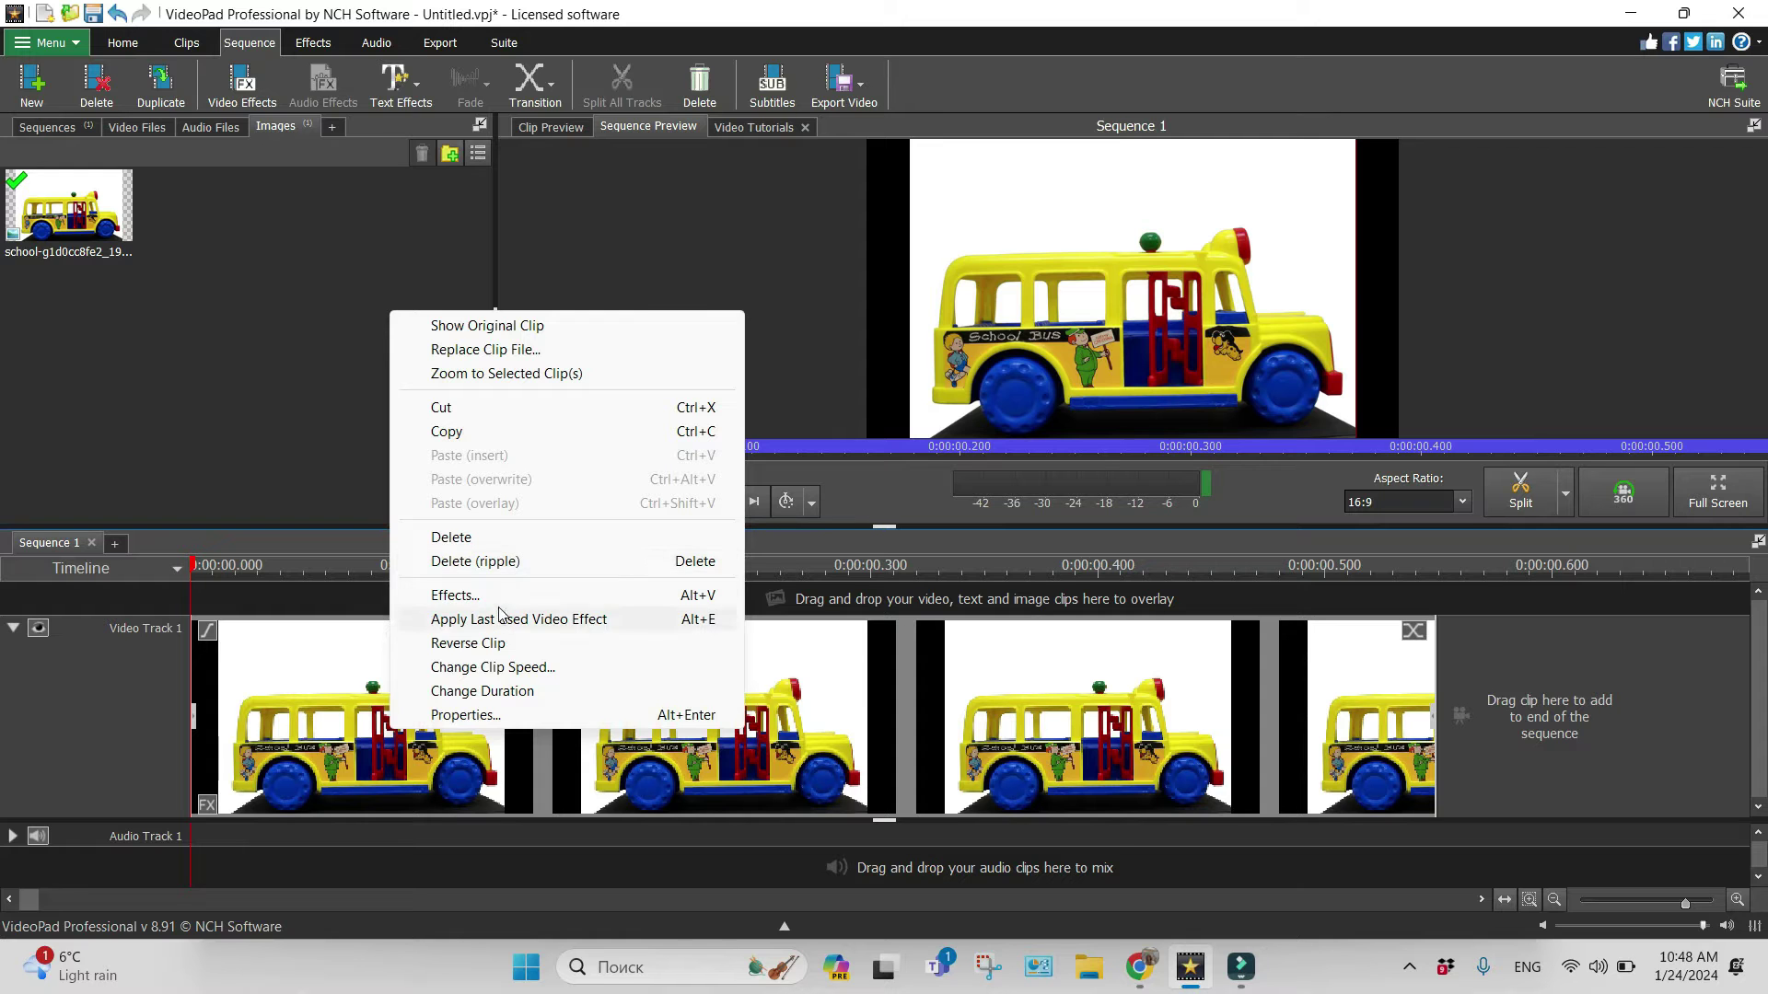
{"action": "left_click", "coordinate": [456, 595]}
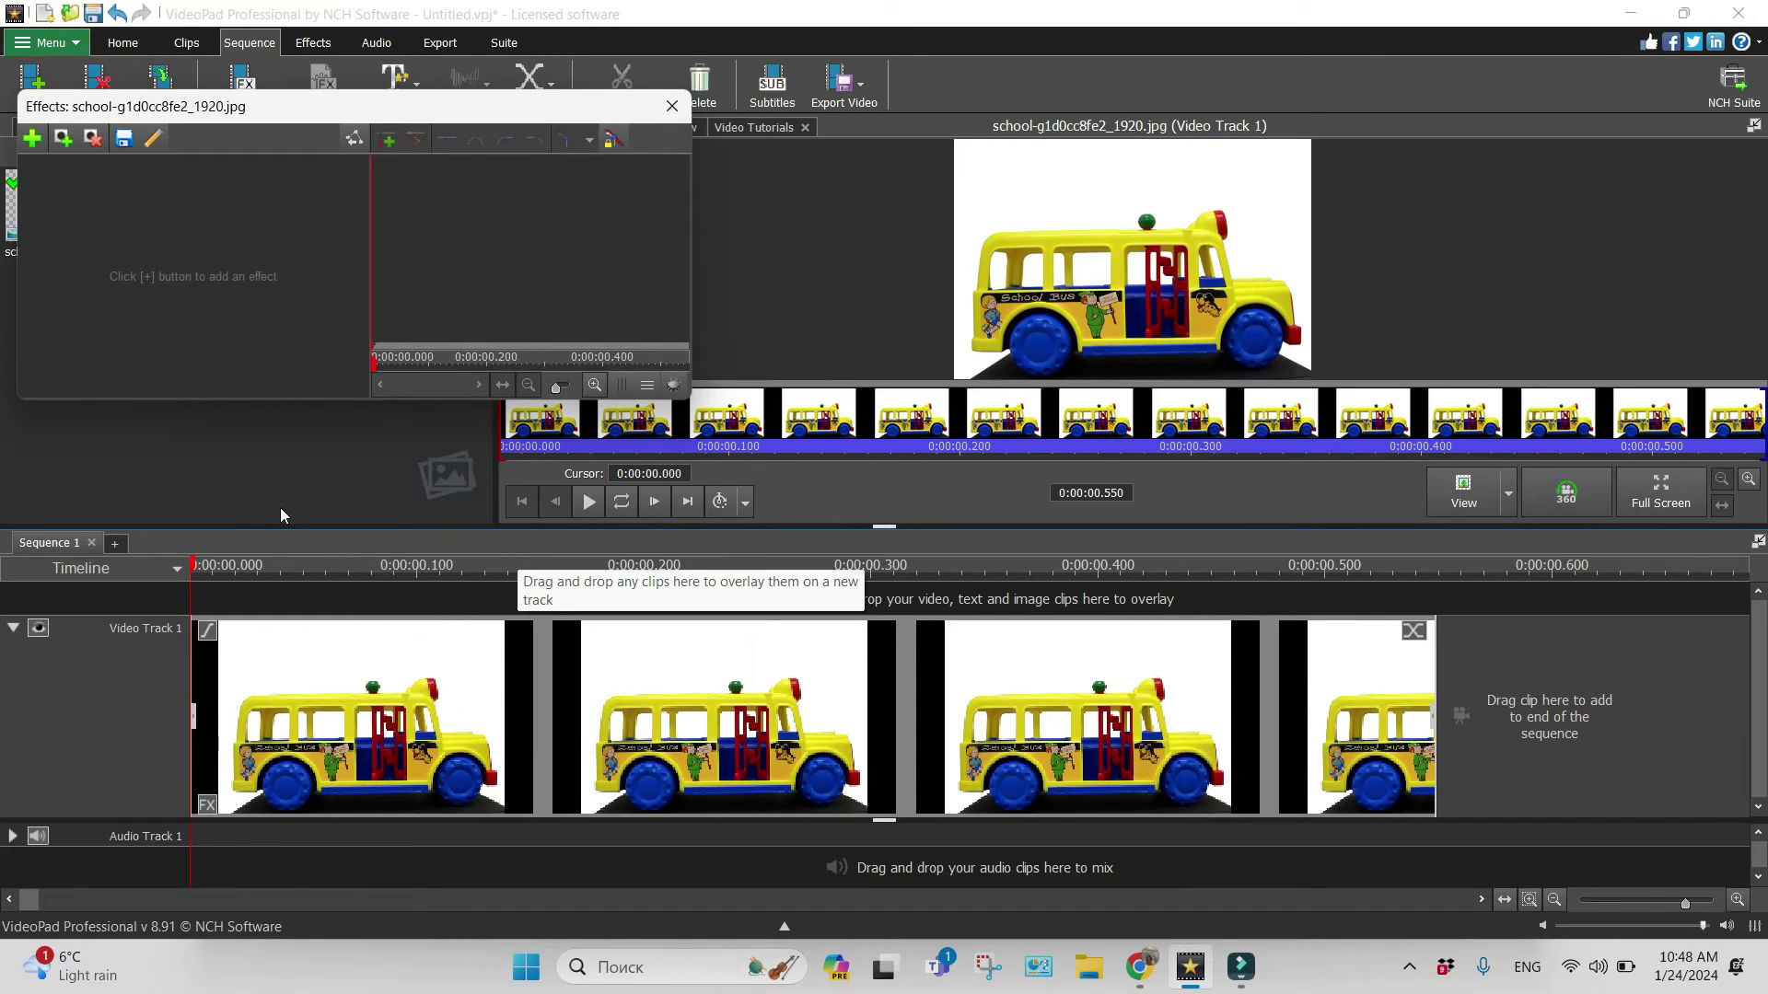
Add a Polygon Mask to the bus clip and drag its corners toward the front wheel.
{"action": "left_click", "coordinate": [63, 139]}
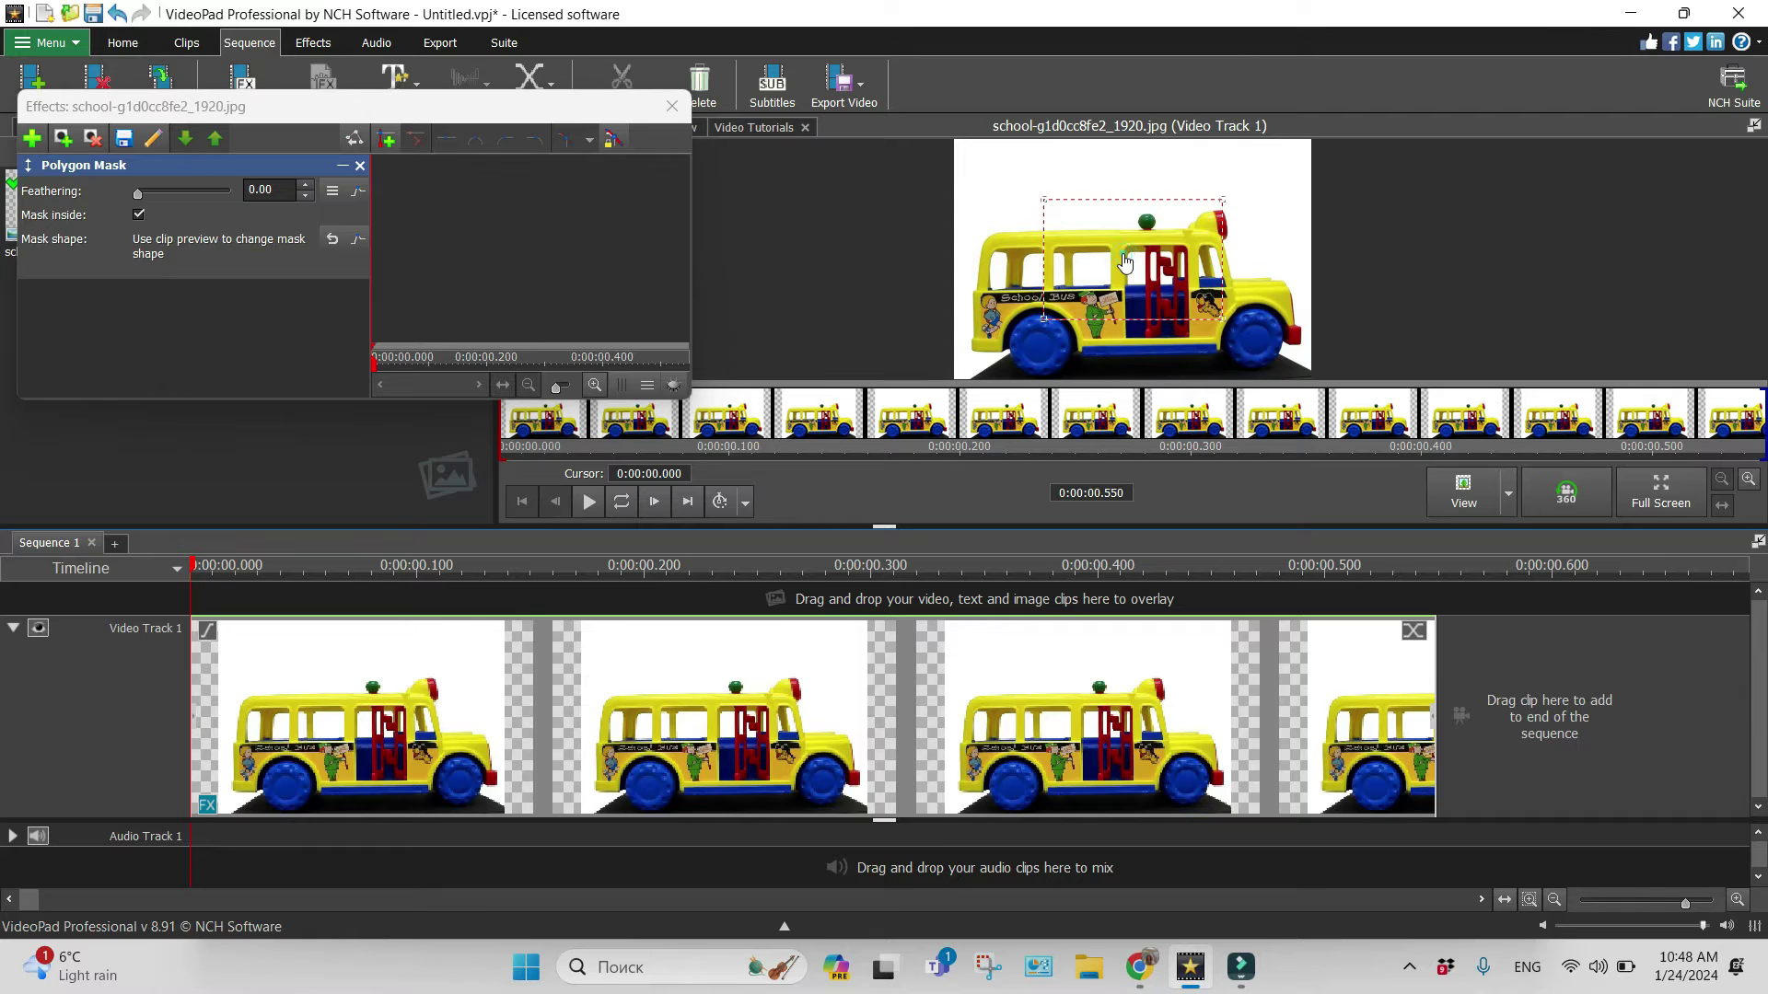
{"action": "left_click_drag", "start_coordinate": [1122, 252], "coordinate": [1246, 328]}
{"action": "left_click_drag", "start_coordinate": [1135, 270], "coordinate": [1247, 329]}
{"action": "left_click_drag", "start_coordinate": [1247, 327], "coordinate": [1241, 324]}
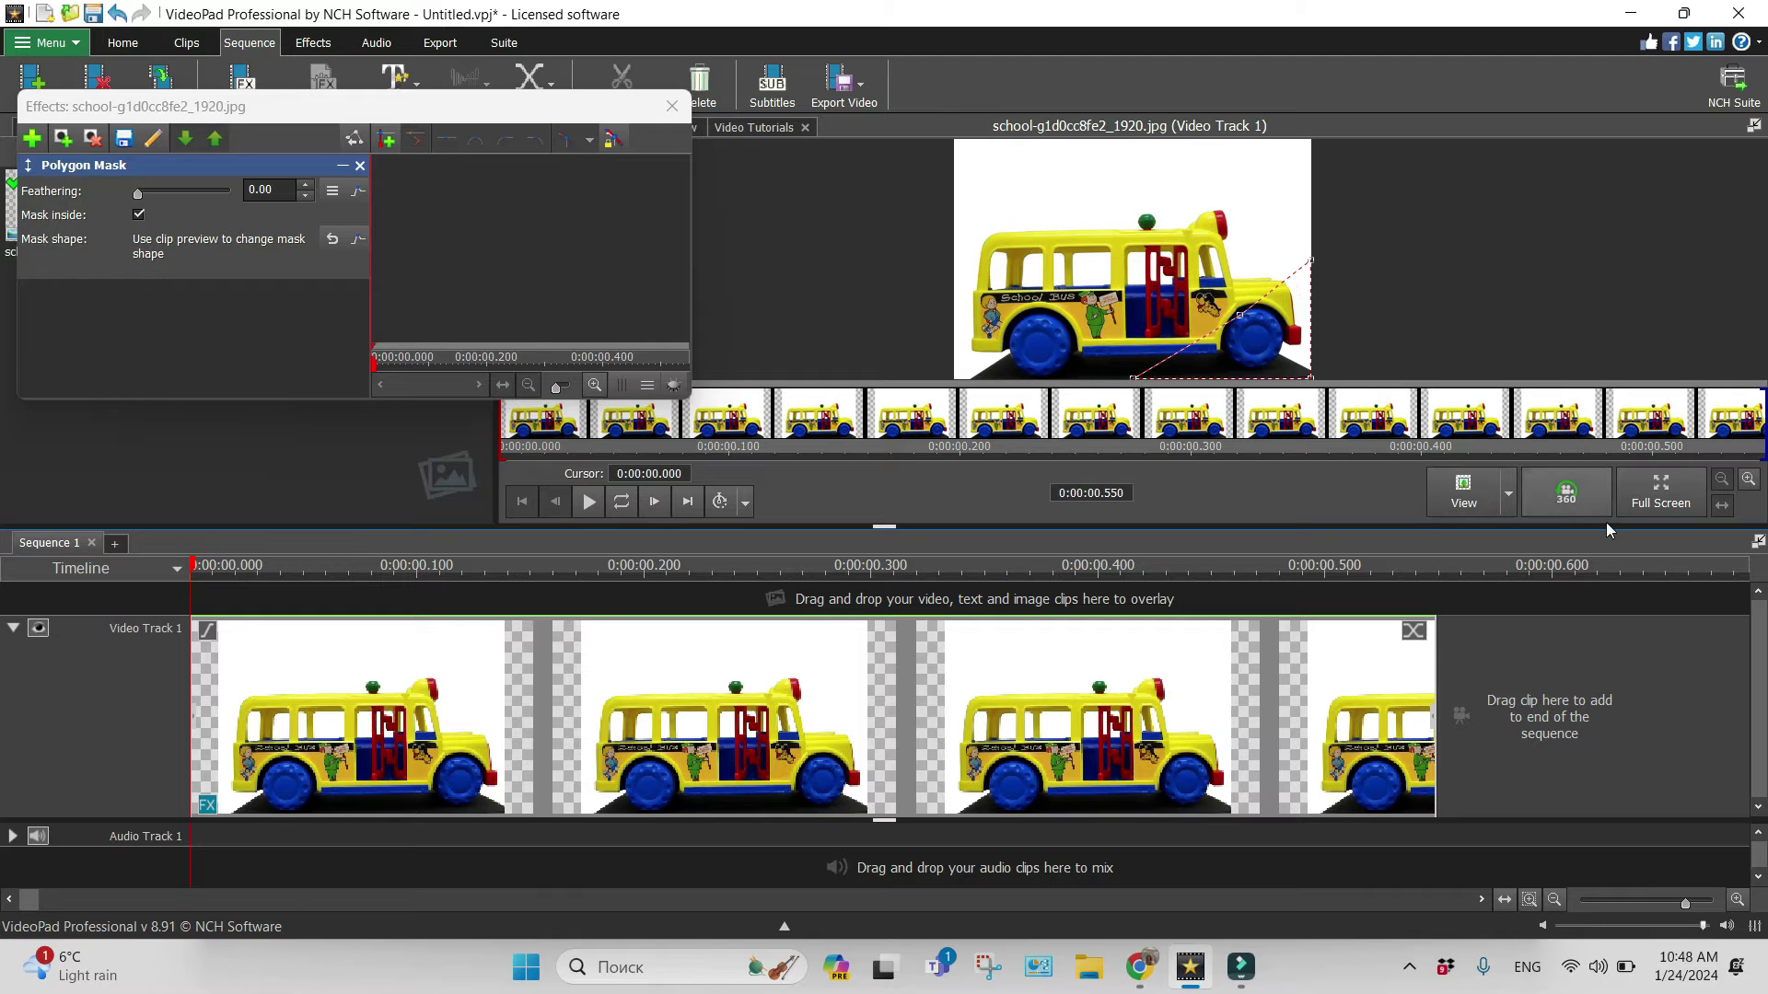
In the full-screen preview, shape the mask's lower and left edges beneath the front wheel.
{"action": "left_click", "coordinate": [1664, 492]}
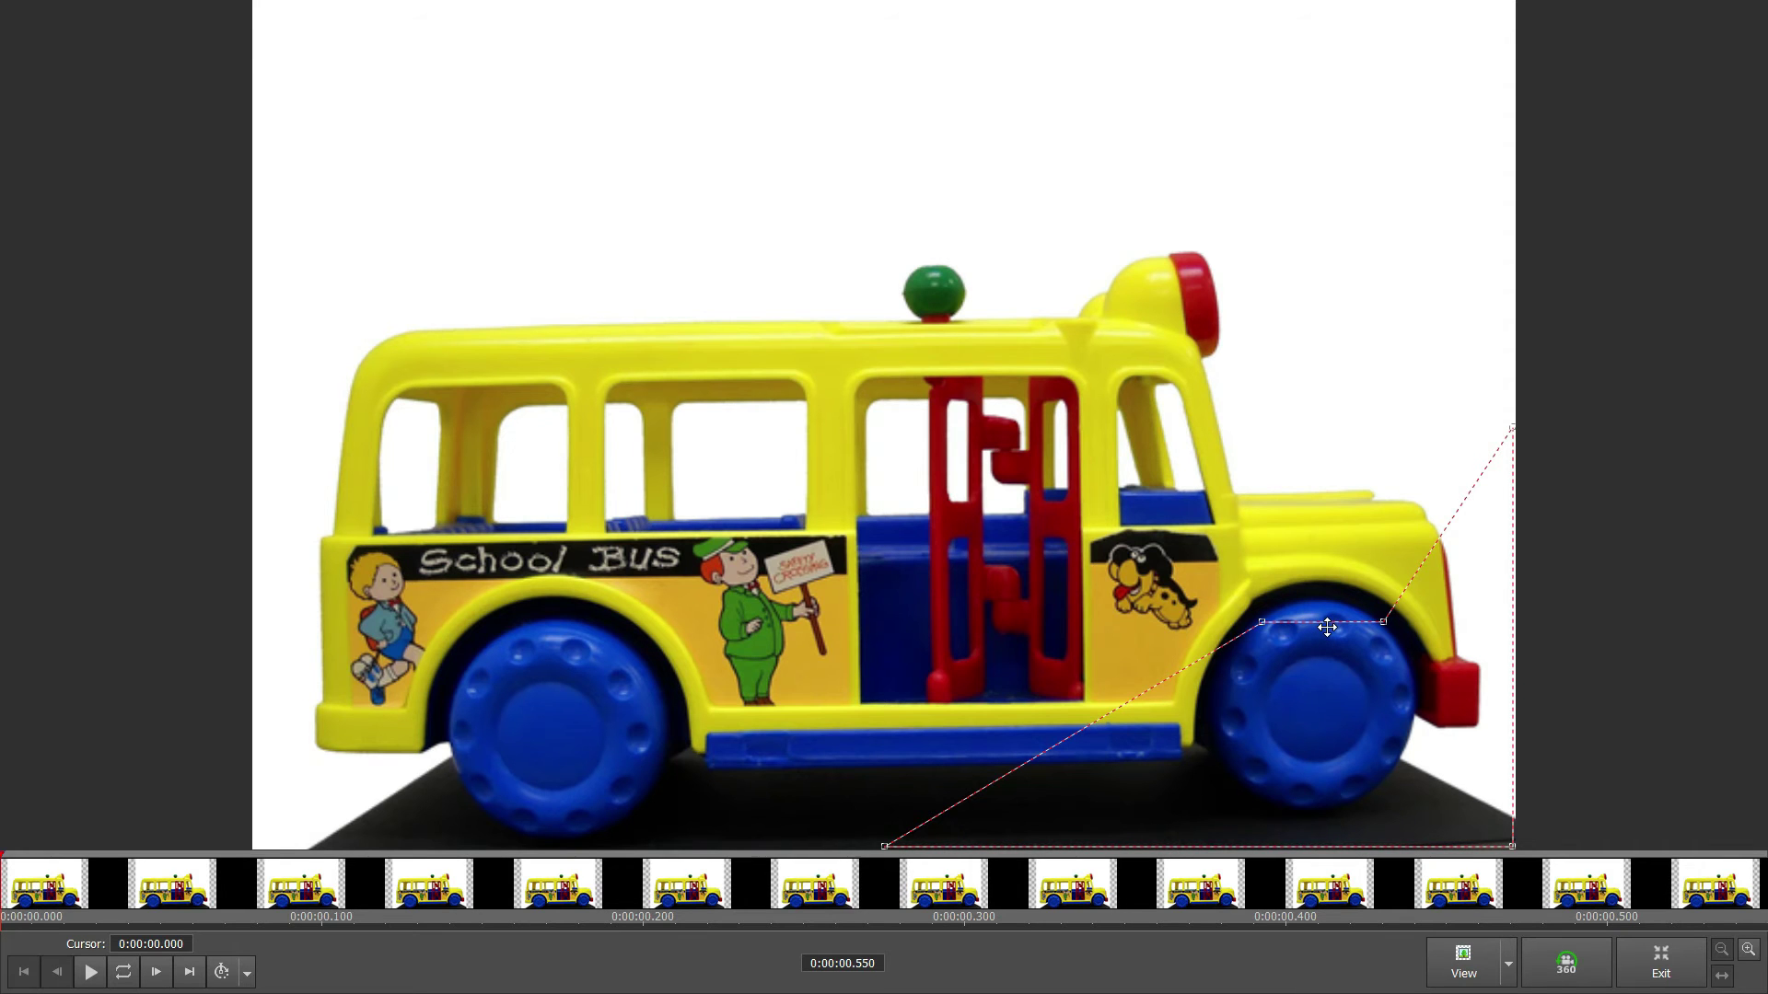
{"action": "left_click_drag", "start_coordinate": [1327, 627], "coordinate": [1327, 616]}
{"action": "left_click", "coordinate": [885, 847]}
{"action": "mouse_move", "coordinate": [1239, 846]}
{"action": "left_mouse_down"}
{"action": "mouse_move", "coordinate": [1243, 789]}
{"action": "mouse_move", "coordinate": [1299, 810]}
{"action": "left_mouse_up"}
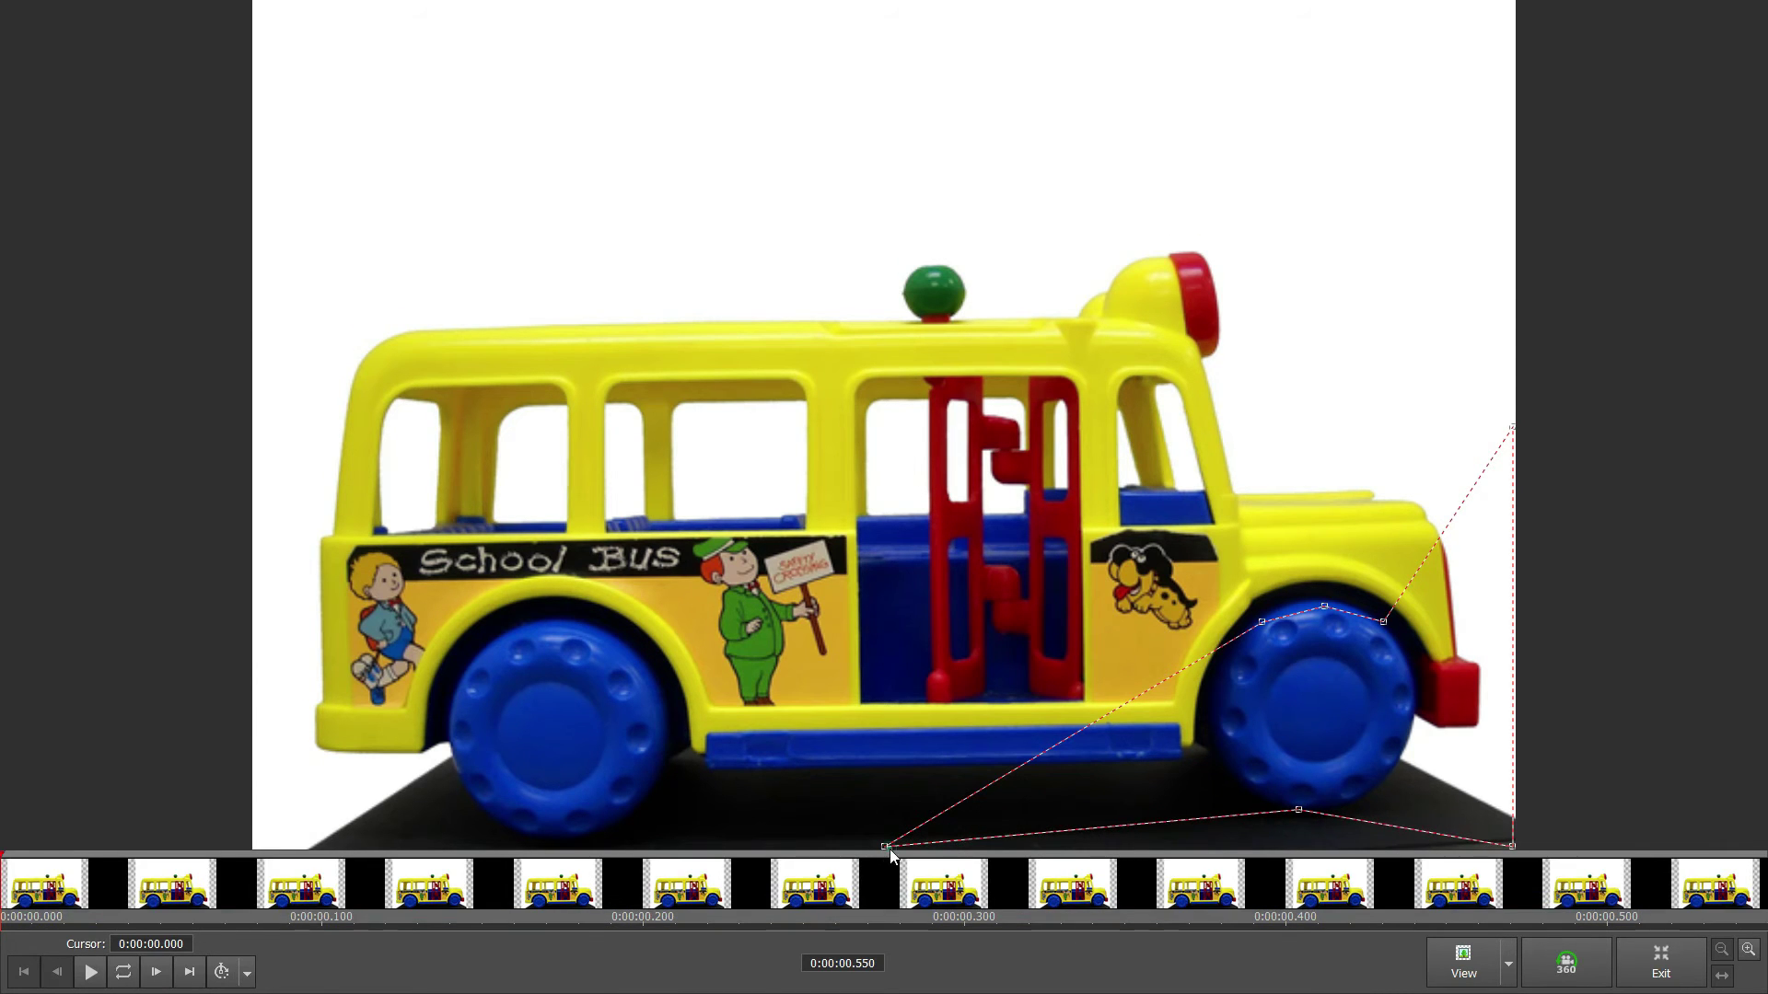
{"action": "mouse_move", "coordinate": [889, 848]}
{"action": "left_mouse_down"}
{"action": "mouse_move", "coordinate": [1239, 757]}
{"action": "mouse_move", "coordinate": [886, 854]}
{"action": "mouse_move", "coordinate": [1217, 770]}
{"action": "left_mouse_up"}
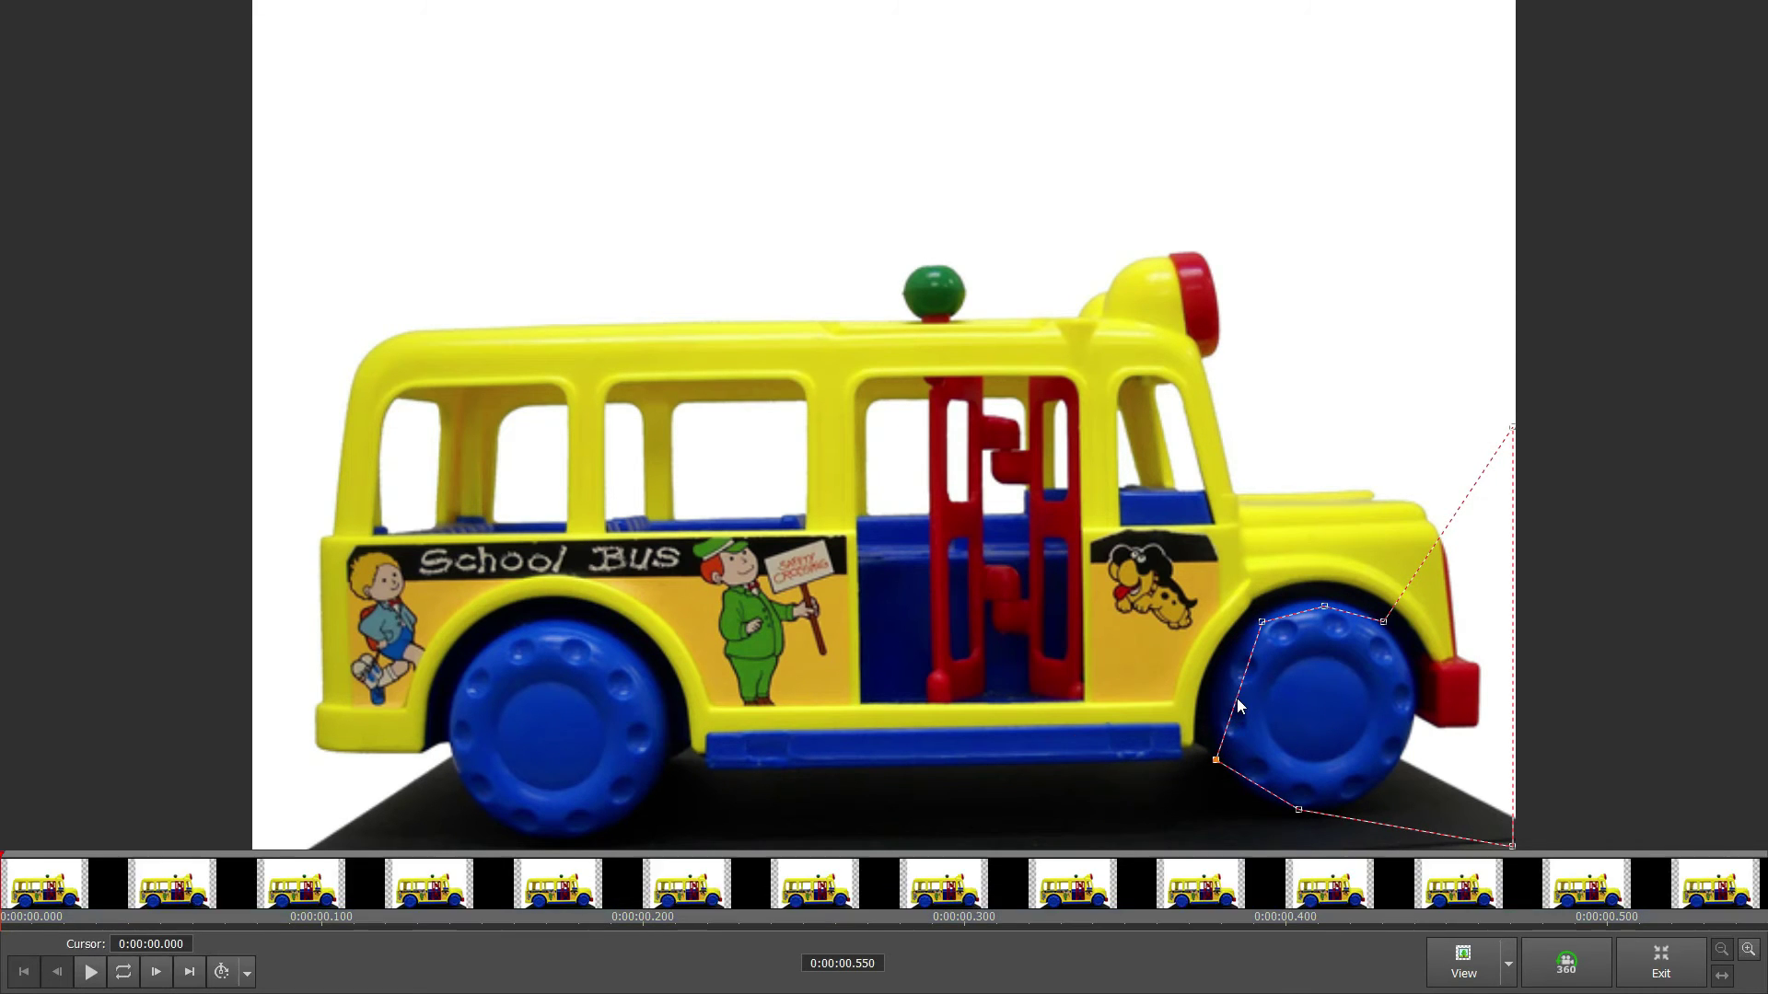
{"action": "left_click_drag", "start_coordinate": [1238, 701], "coordinate": [1219, 702]}
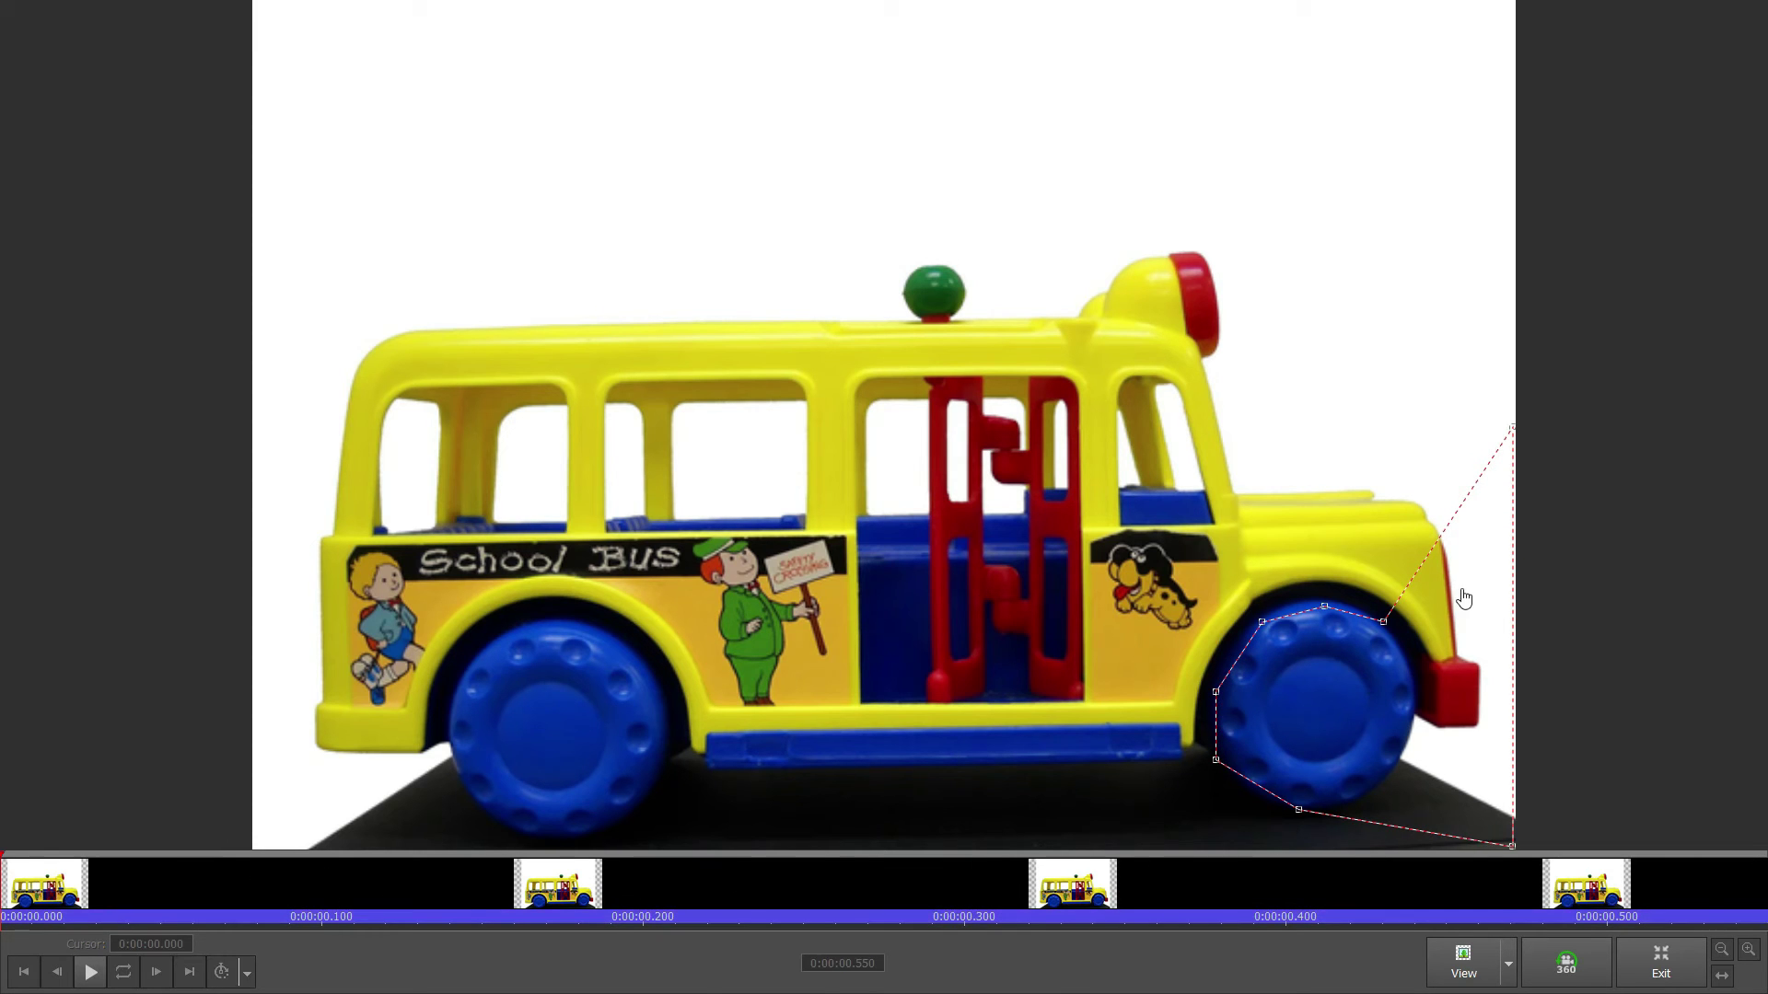
Pull the mask's right corners in tight around the wheel and exit full screen.
{"action": "left_click", "coordinate": [1514, 429]}
{"action": "left_click_drag", "start_coordinate": [1514, 429], "coordinate": [1408, 665]}
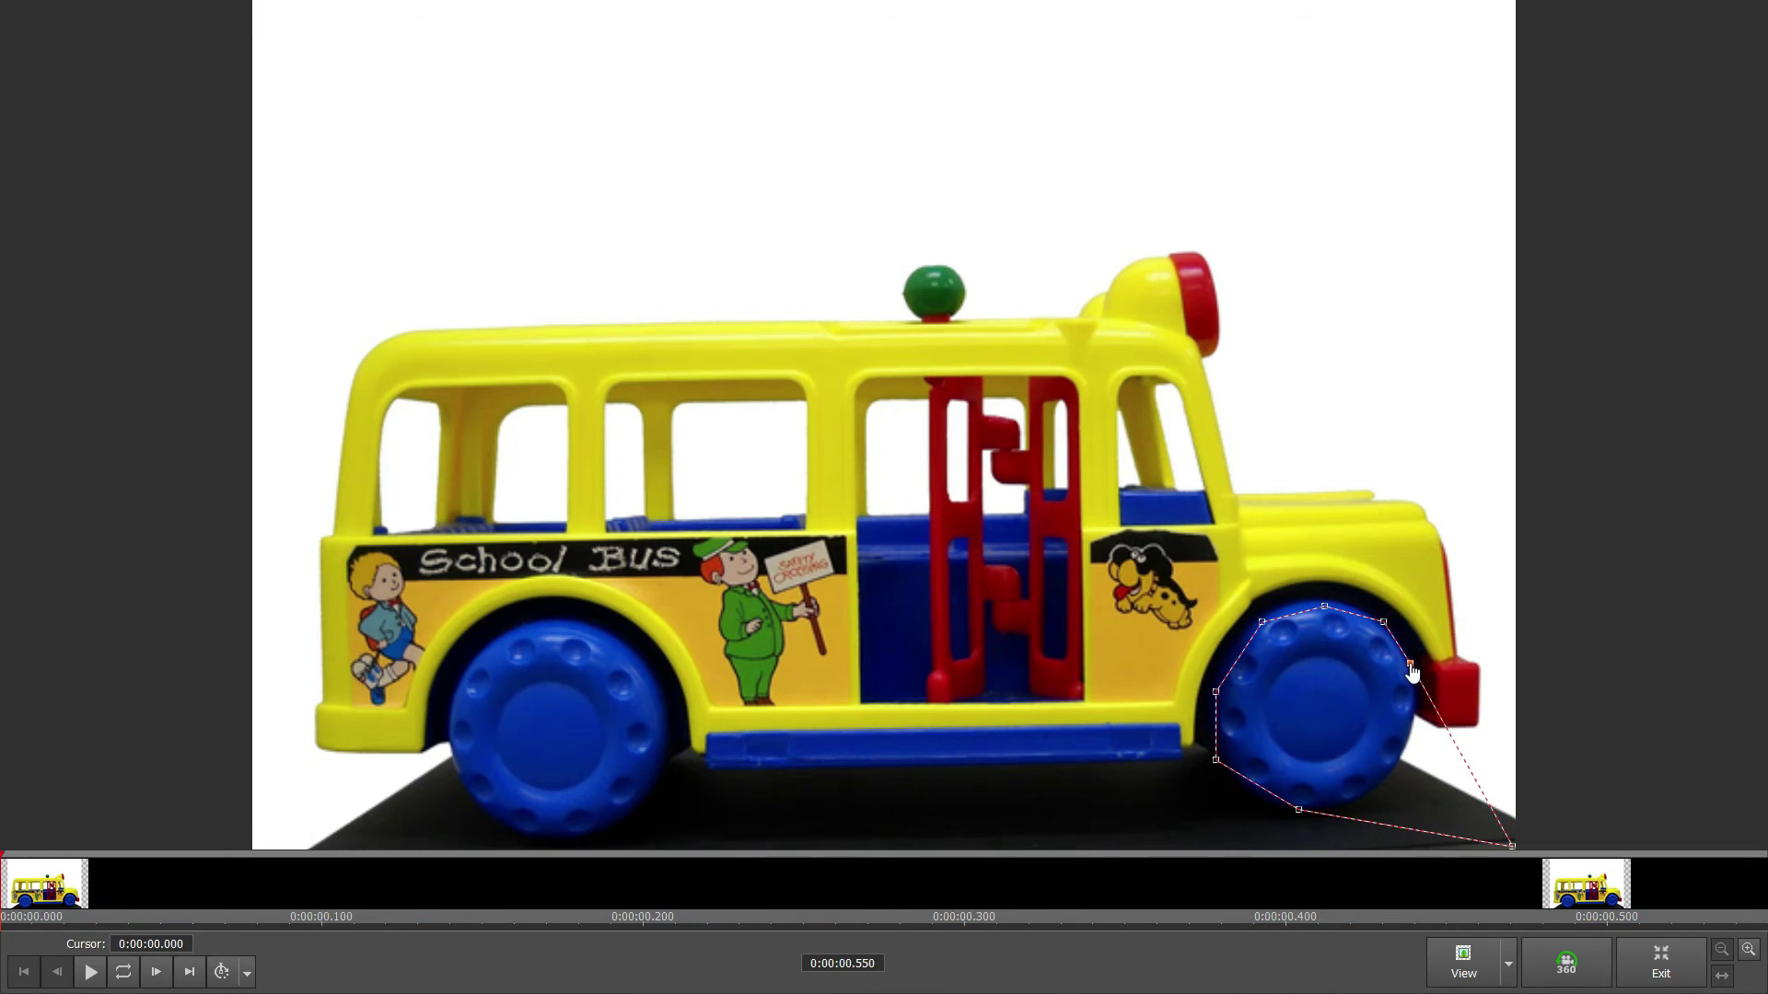
{"action": "left_click_drag", "start_coordinate": [1514, 843], "coordinate": [1401, 775]}
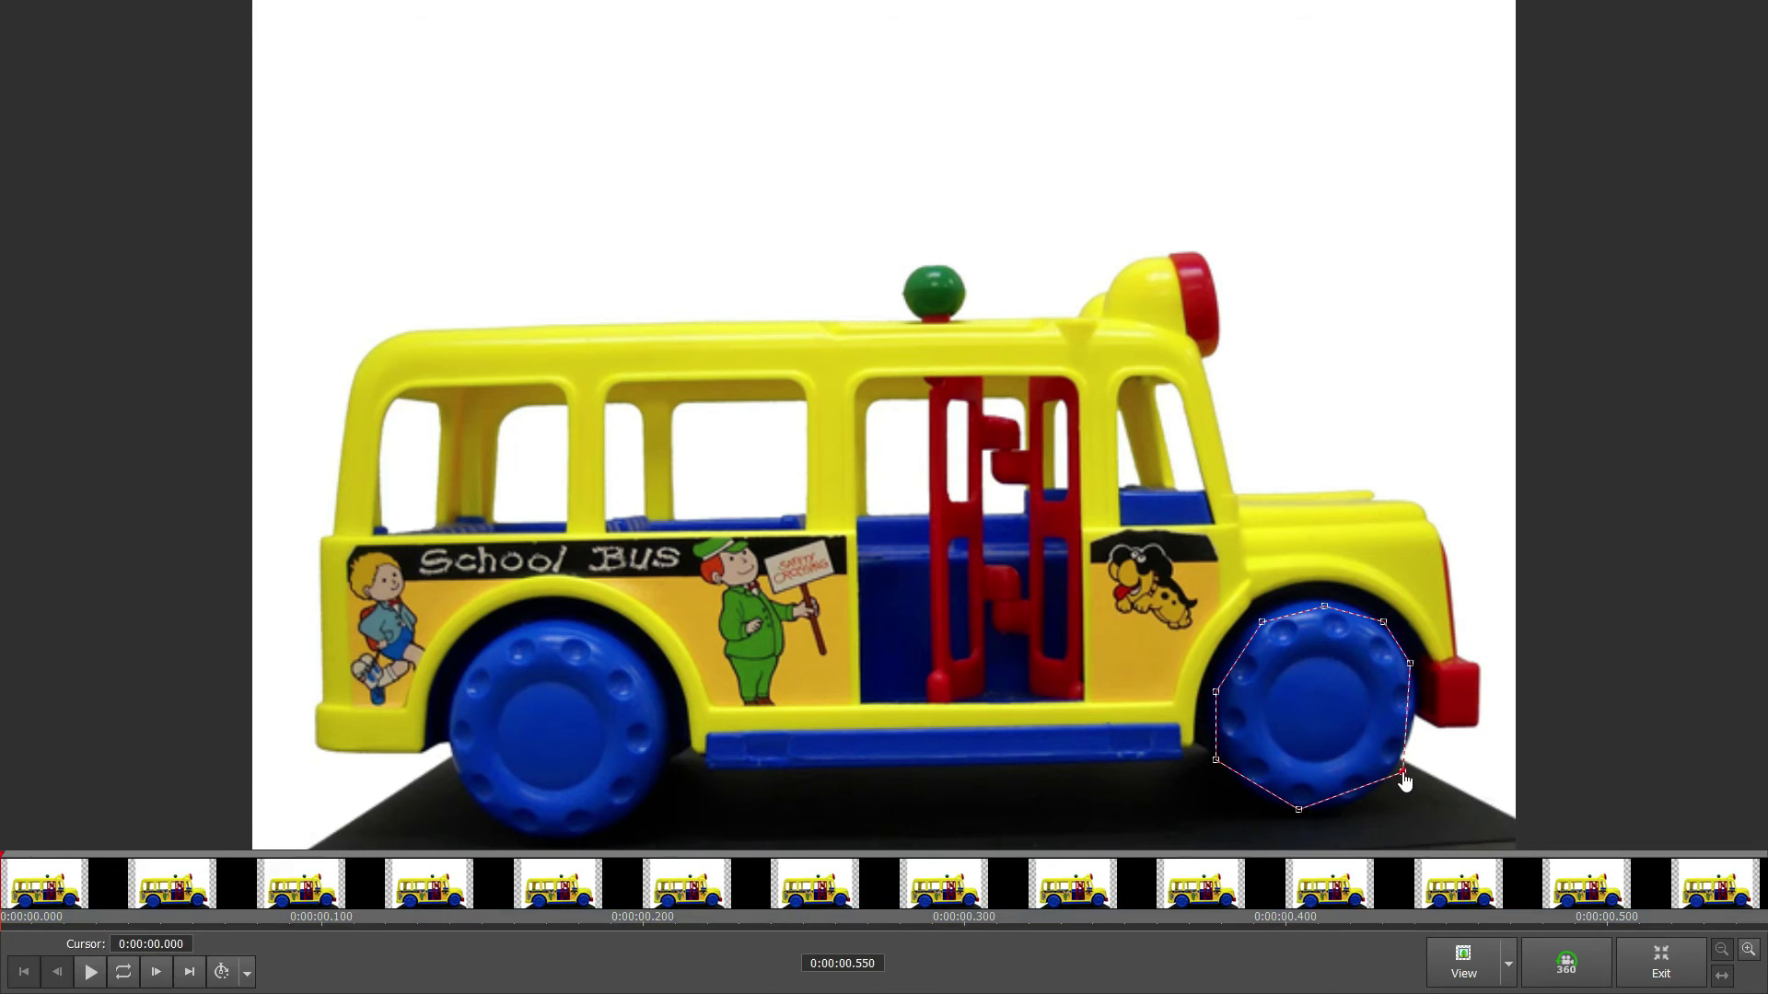
{"action": "left_click", "coordinate": [1406, 714]}
{"action": "key", "text": "Escape"}
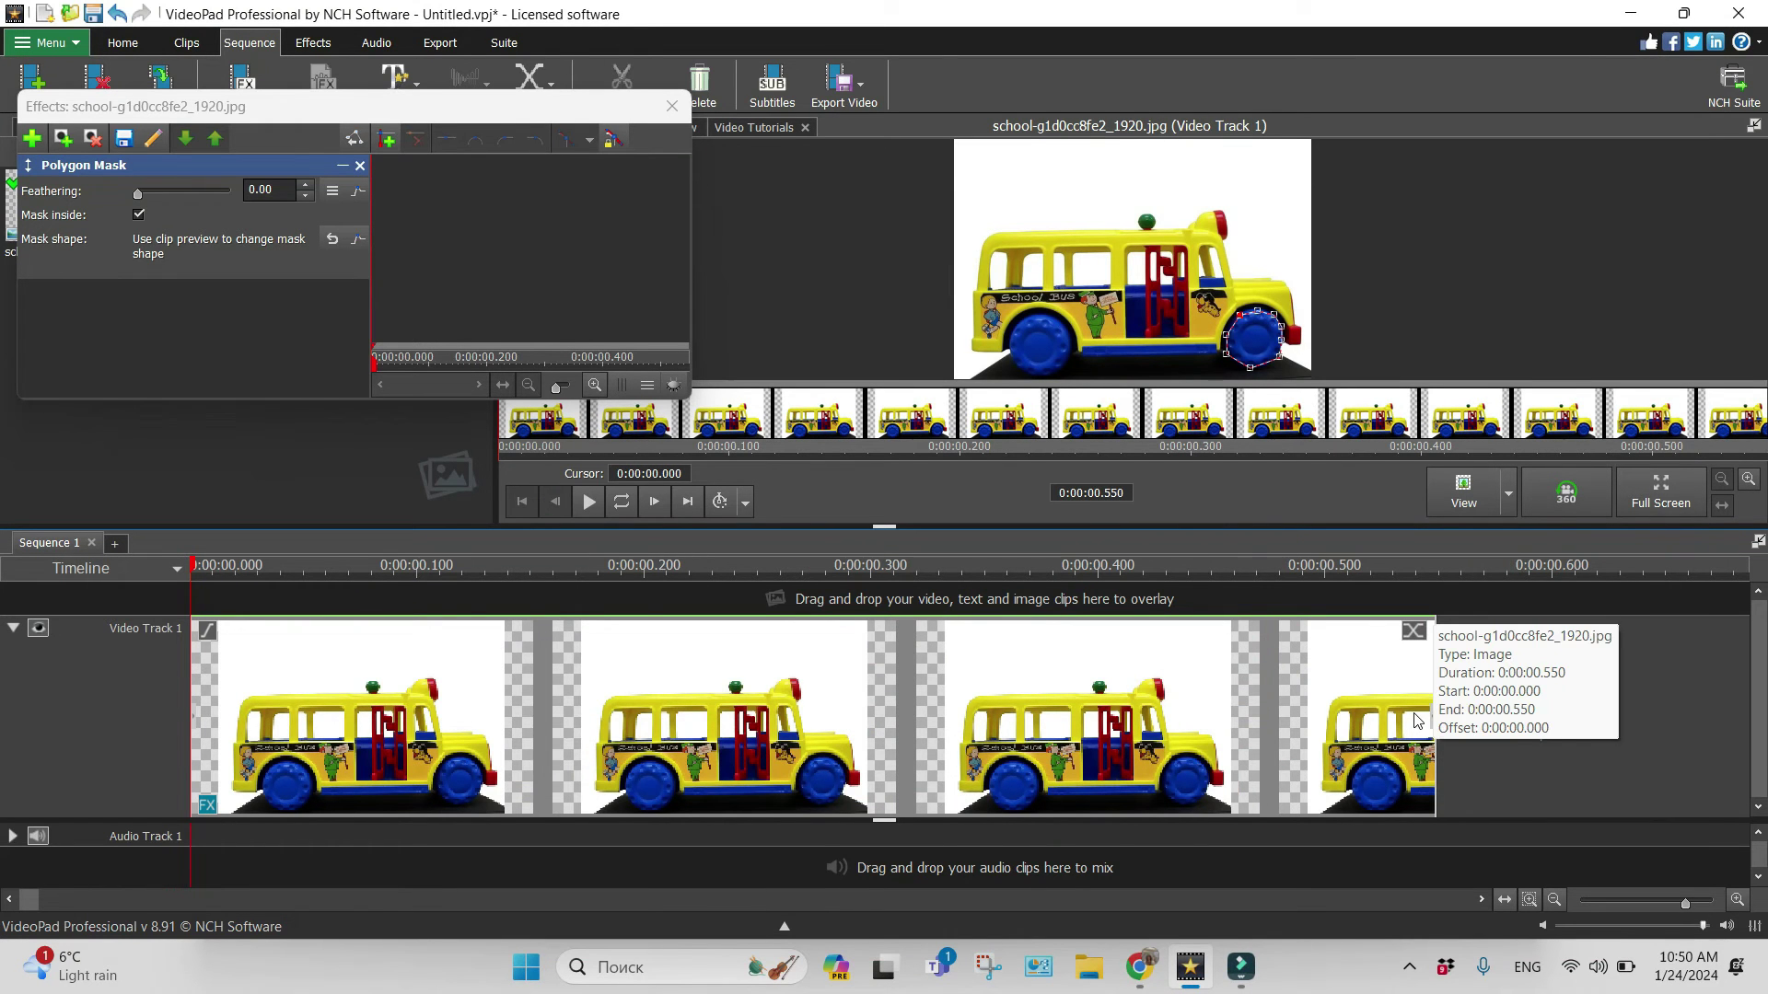
Uncheck Mask inside so the polygon mask affects everything outside the wheel.
{"action": "left_click", "coordinate": [1283, 363]}
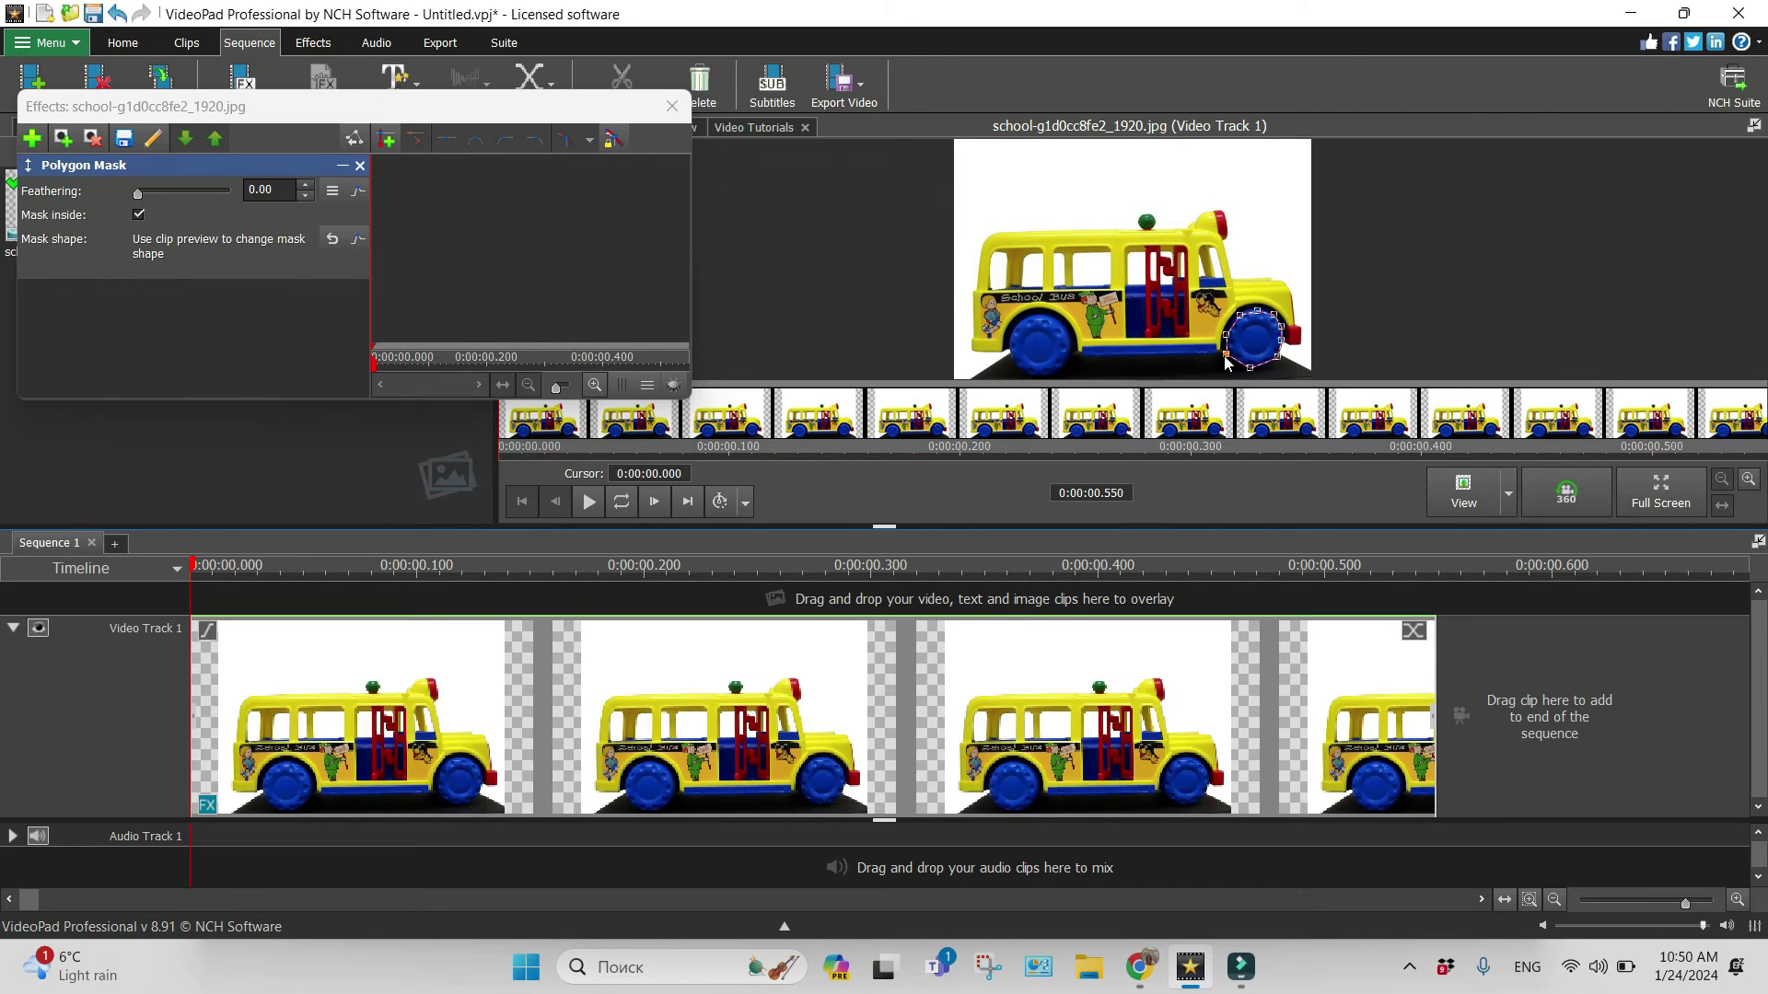
{"action": "left_click", "coordinate": [1234, 362]}
{"action": "left_click", "coordinate": [138, 216]}
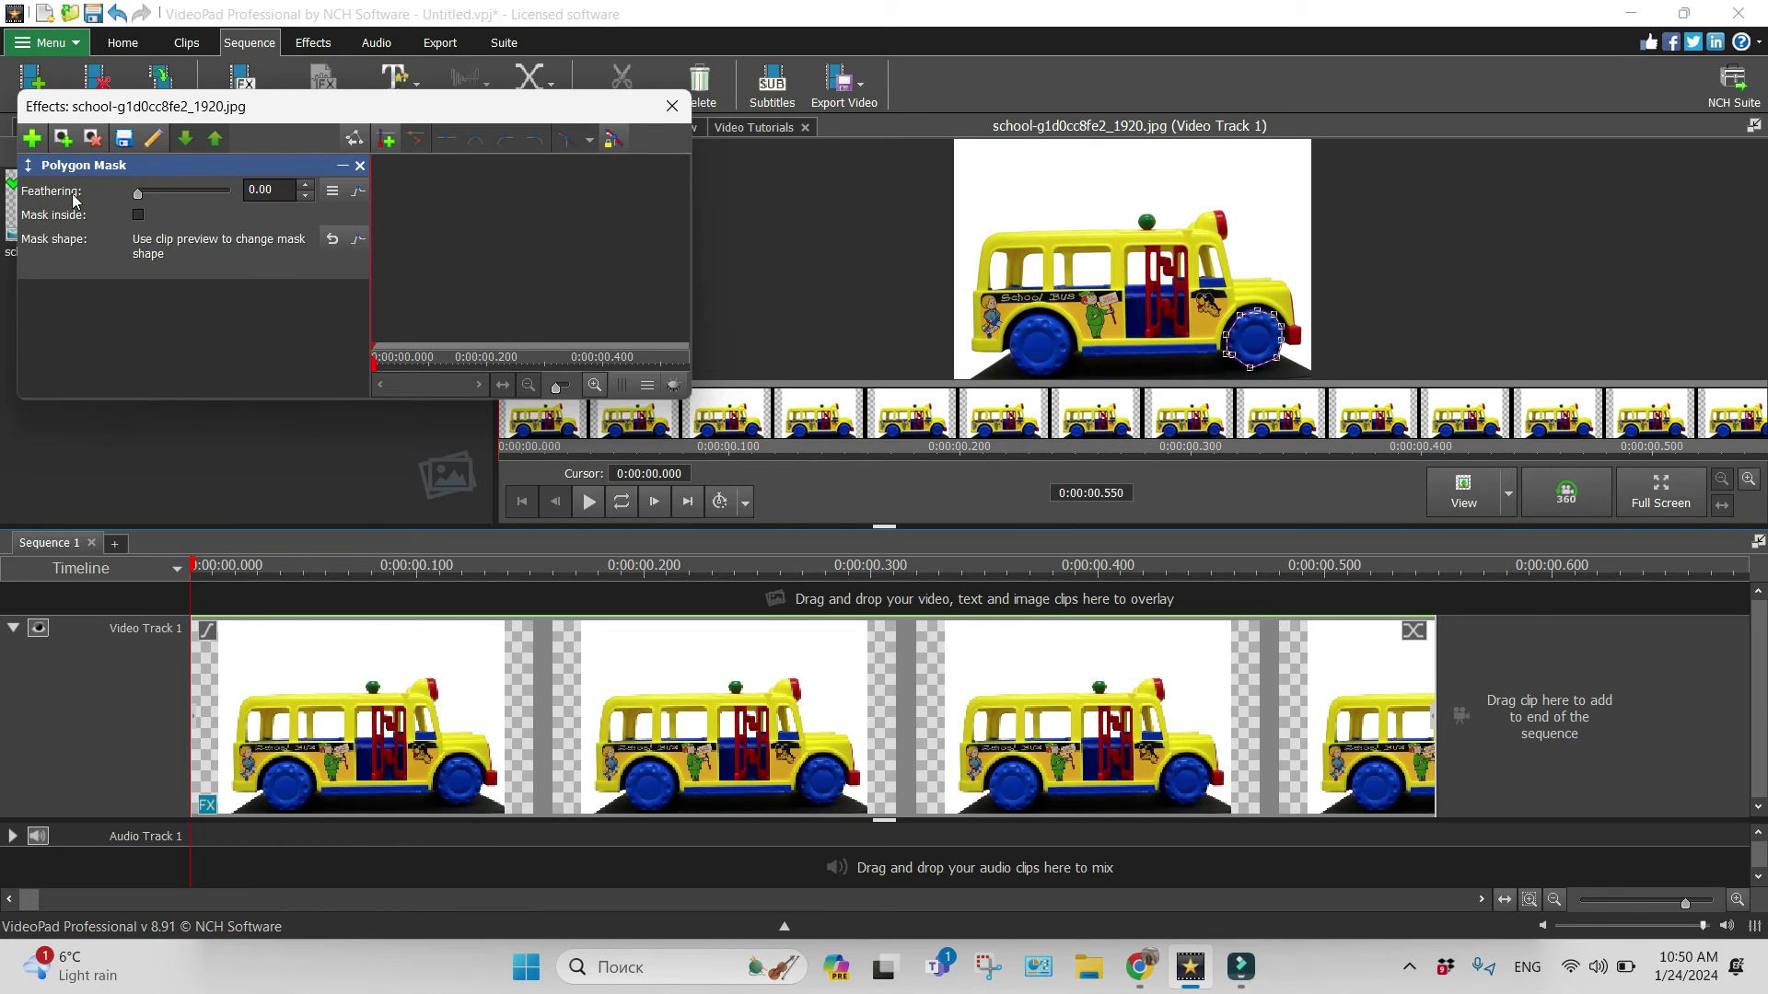
Add a Transparency effect from the Blending and Color Correction gallery.
{"action": "left_click", "coordinate": [33, 139]}
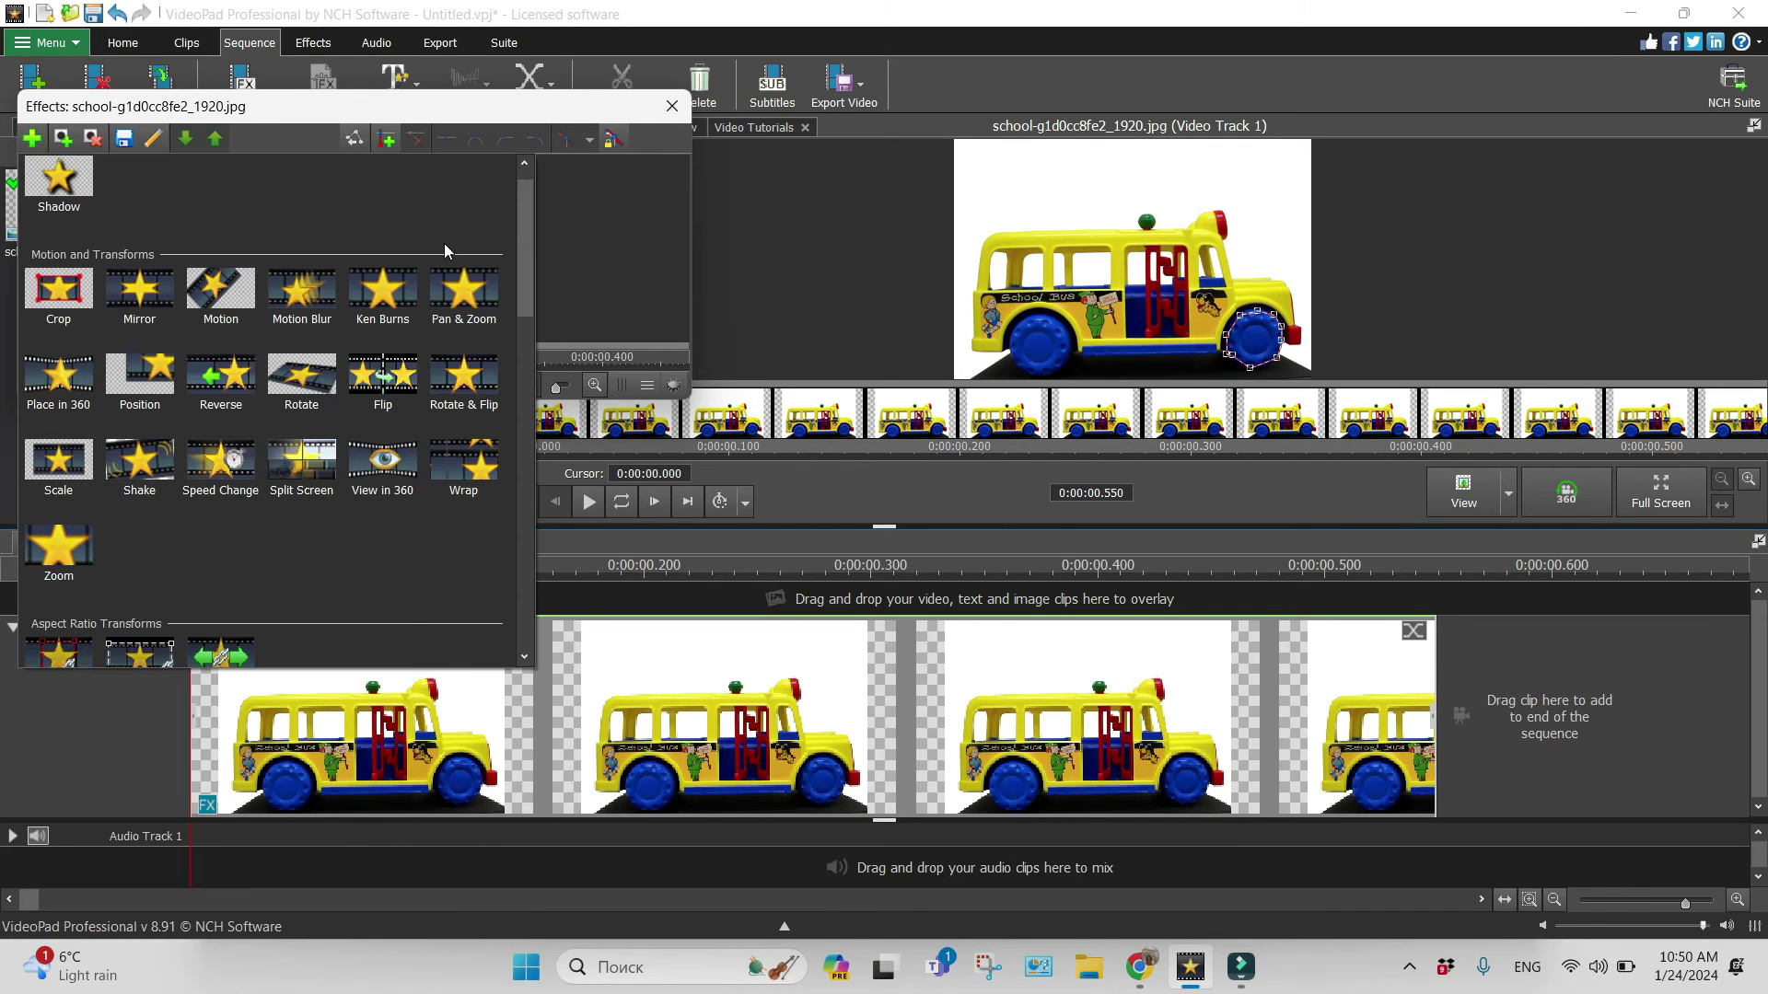
{"action": "left_click_drag", "start_coordinate": [524, 280], "coordinate": [523, 384]}
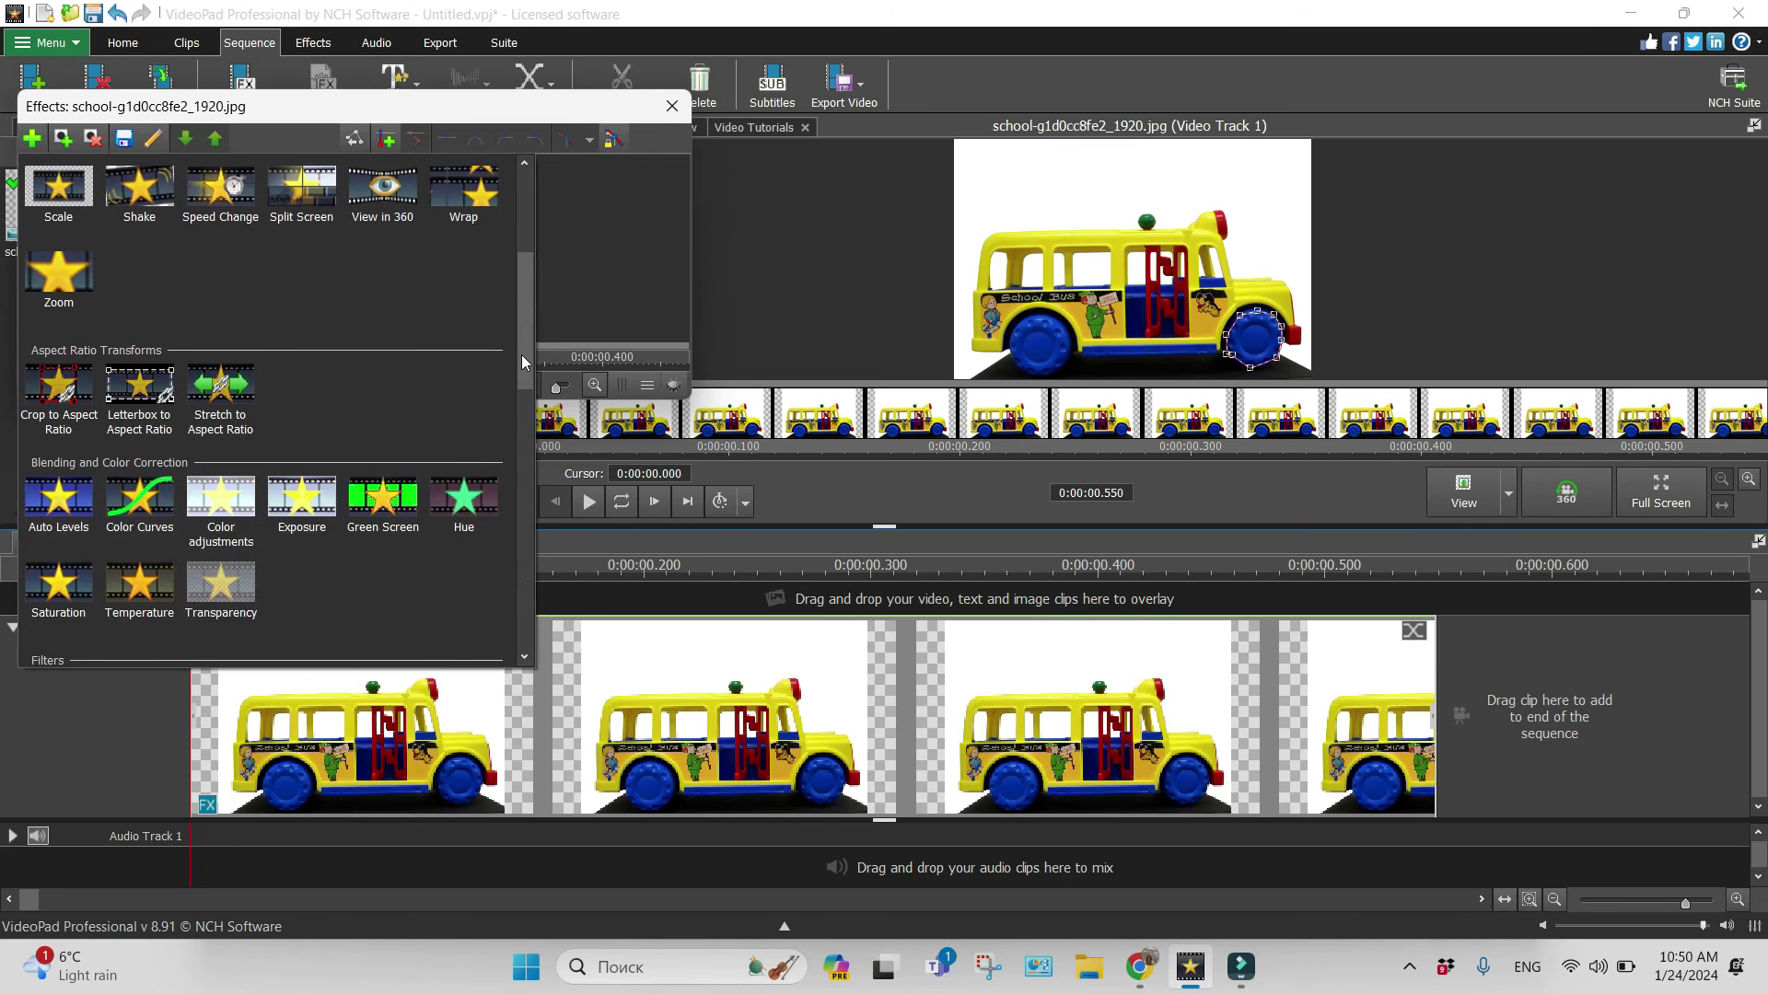
{"action": "left_click", "coordinate": [221, 486]}
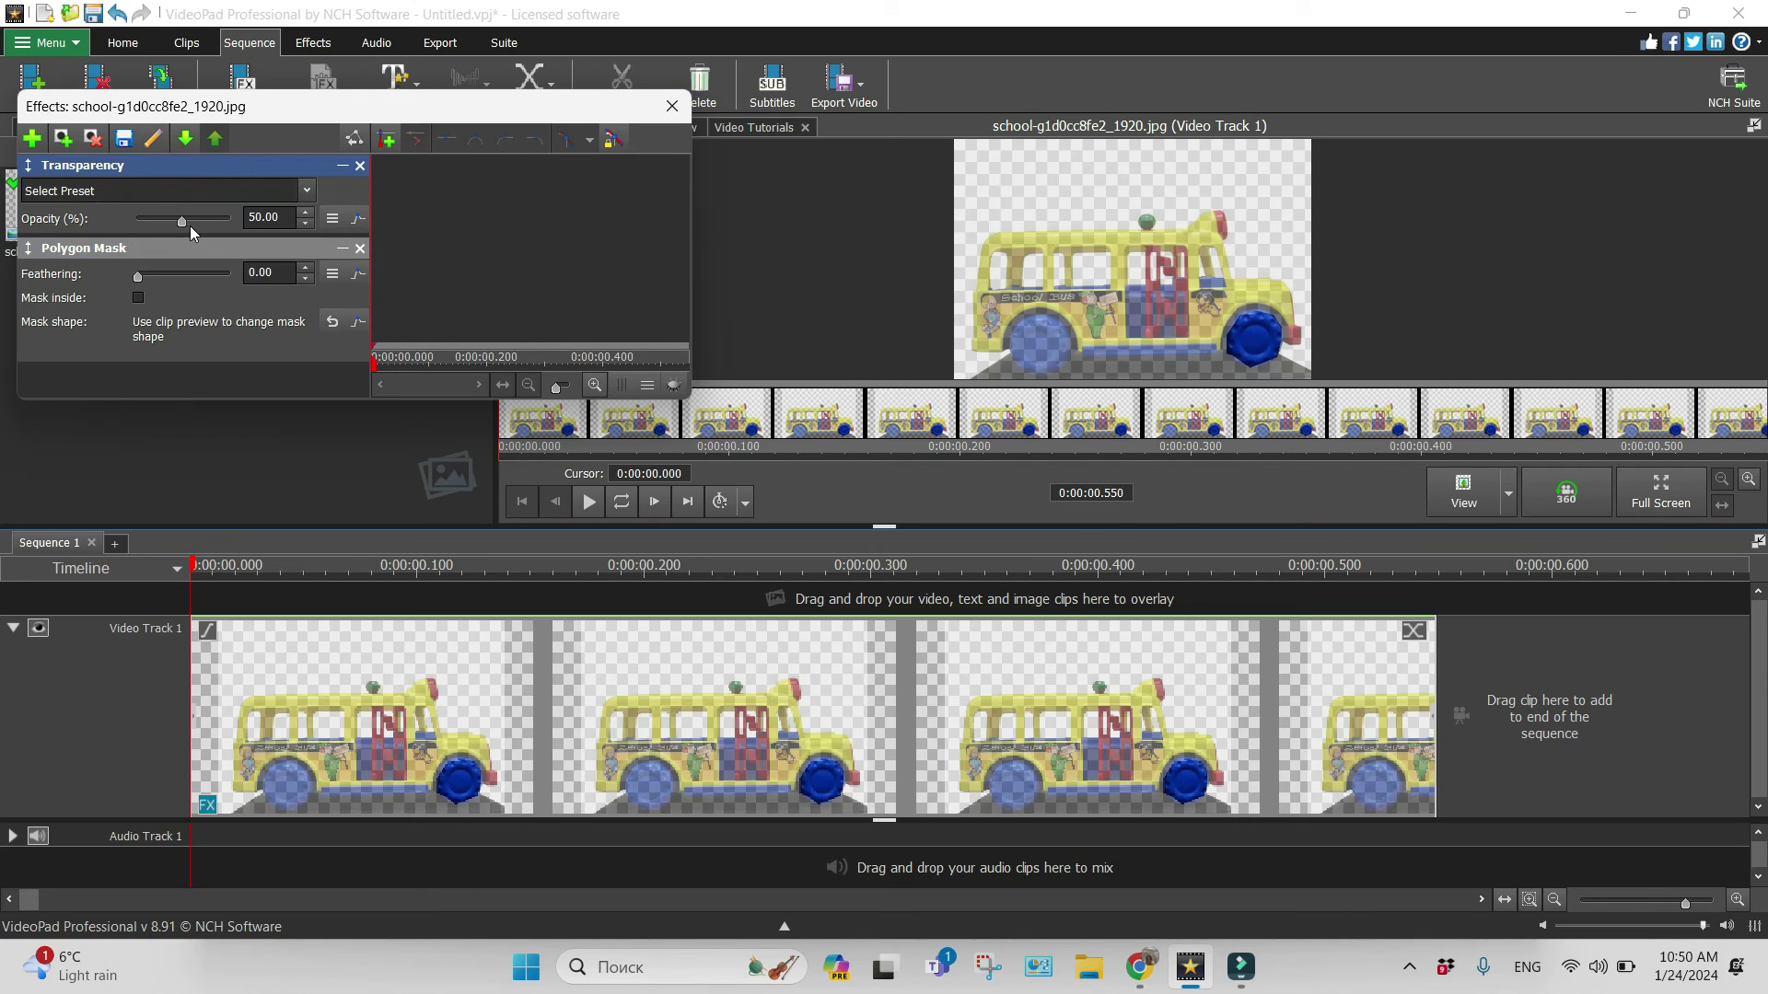
Lower the Transparency opacity to about 22% so the bus body fades.
{"action": "left_click_drag", "start_coordinate": [181, 219], "coordinate": [162, 223]}
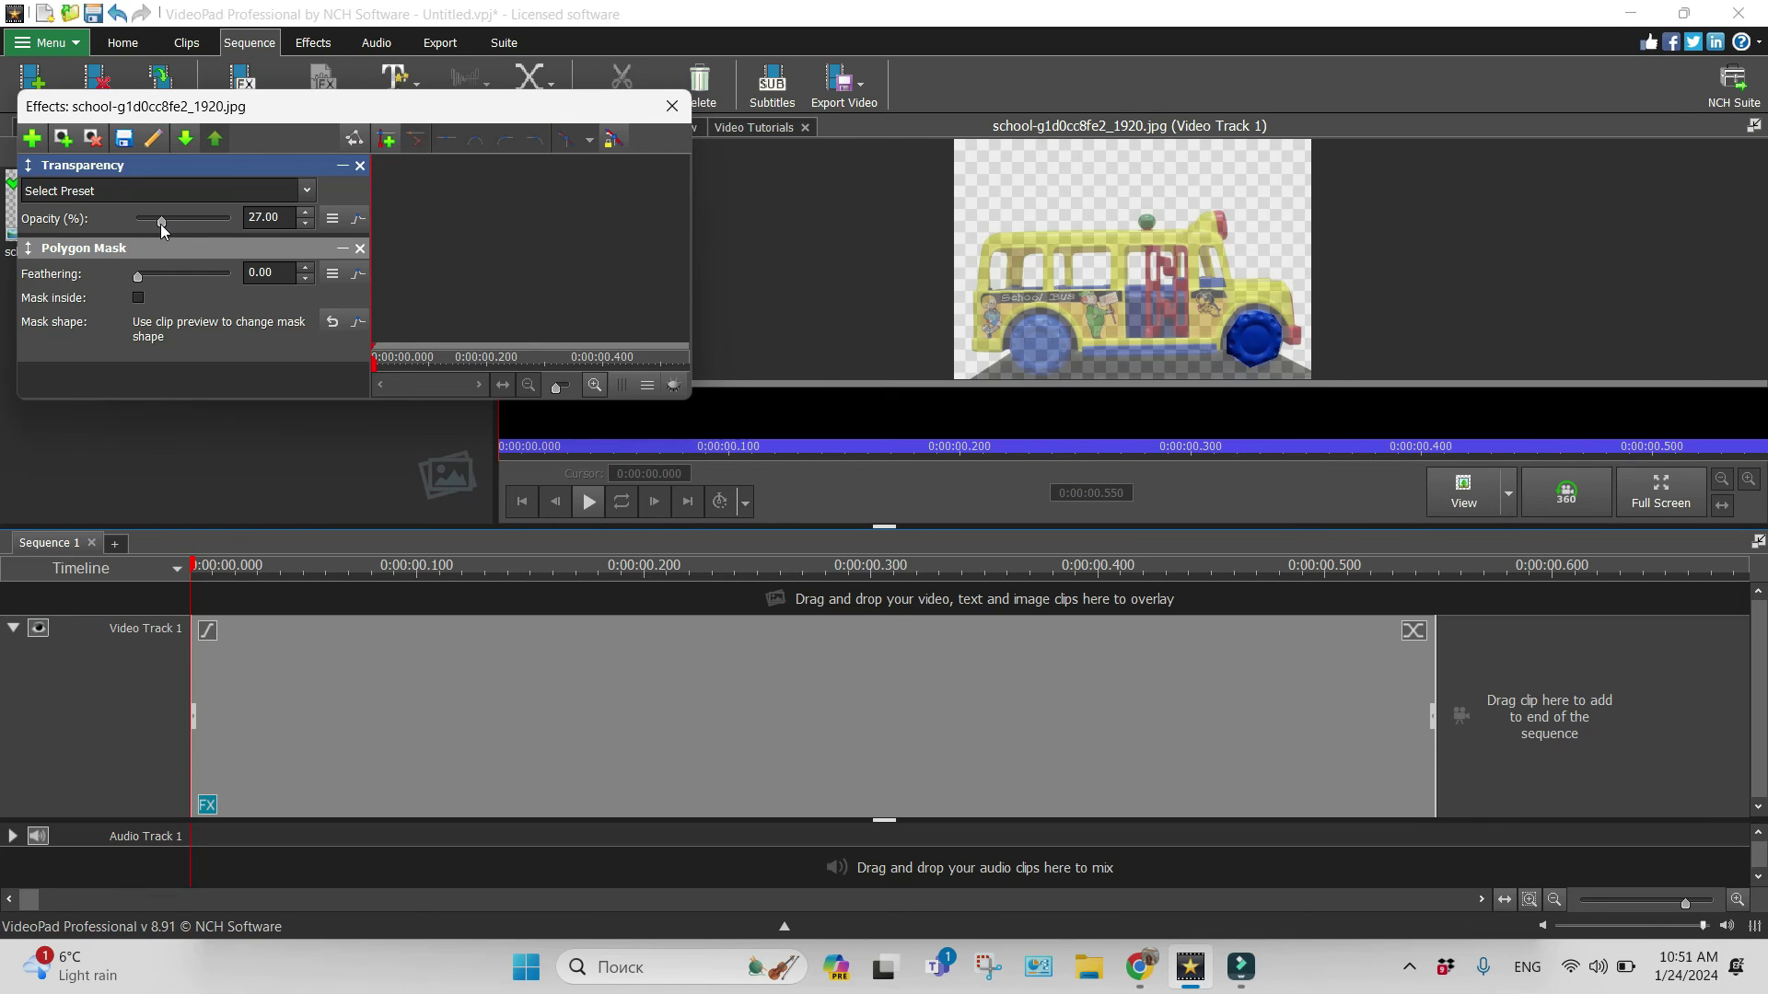
{"action": "left_click_drag", "start_coordinate": [156, 225], "coordinate": [138, 224]}
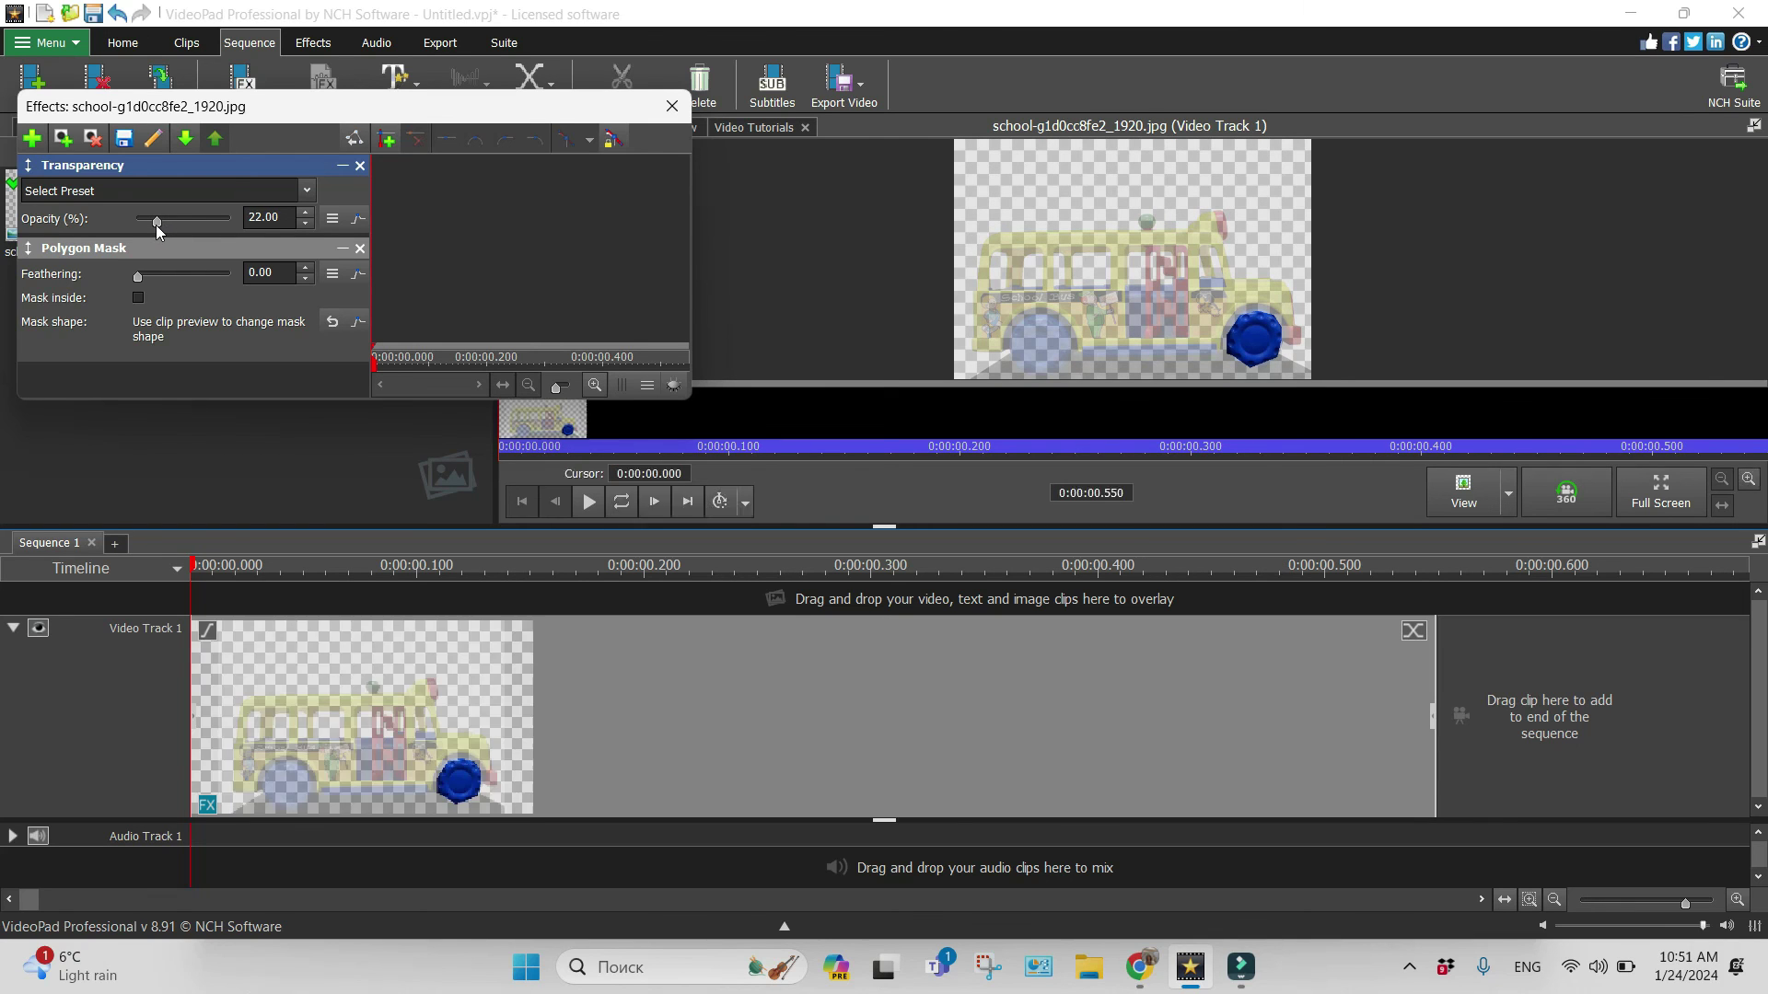